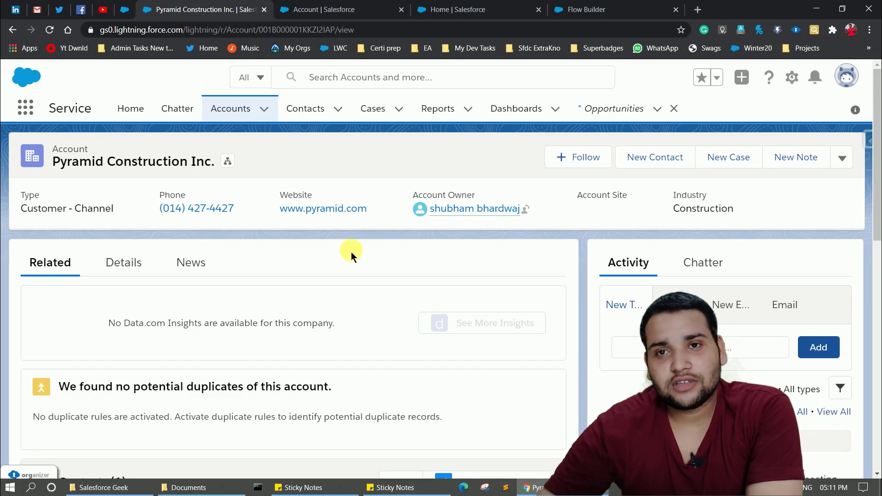
Step: Create a new Screen Flow from the Flows page in Salesforce Setup
click(467, 9)
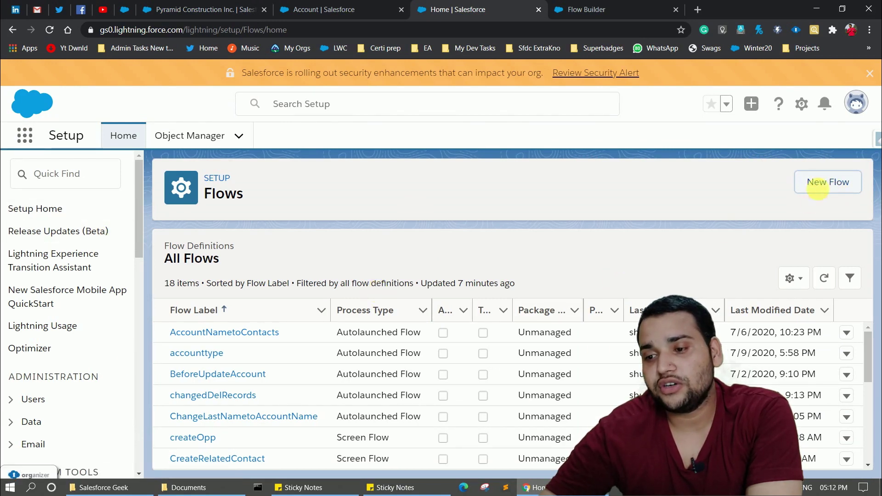
click(822, 186)
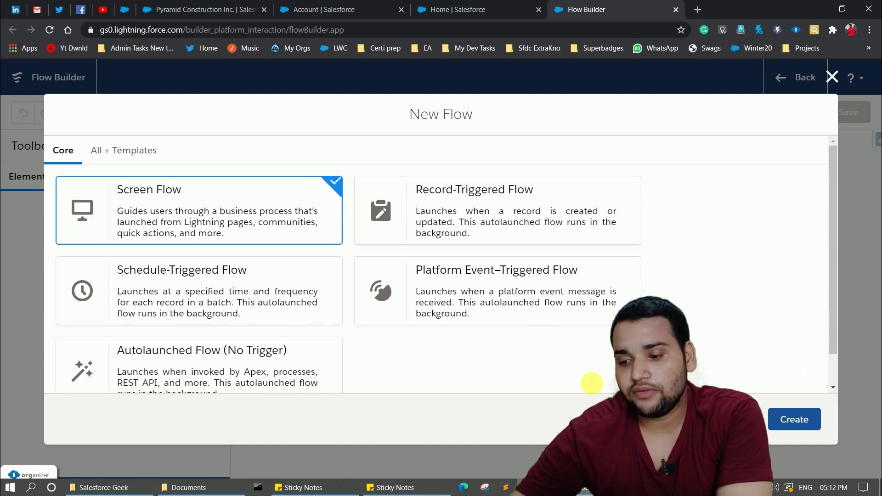
click(808, 421)
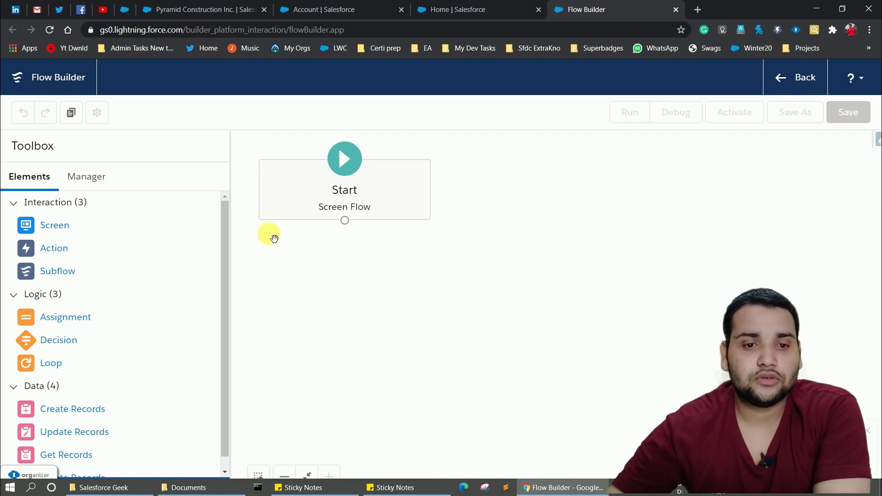
Step: Add a Screen element to the flow canvas and label it Screen1
click(226, 10)
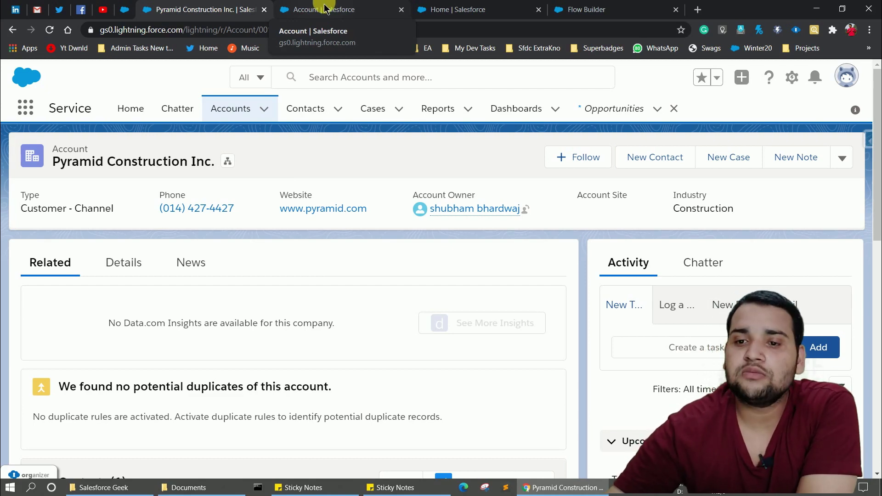
click(572, 10)
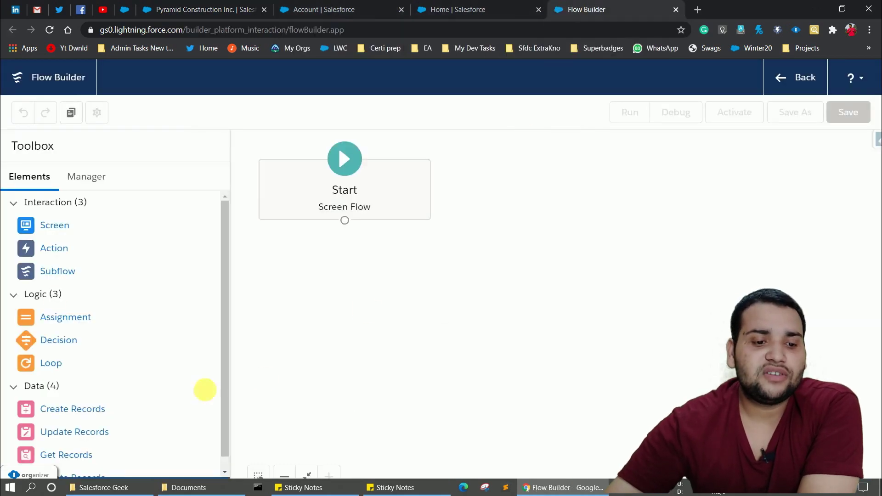
drag(54, 233, 492, 177)
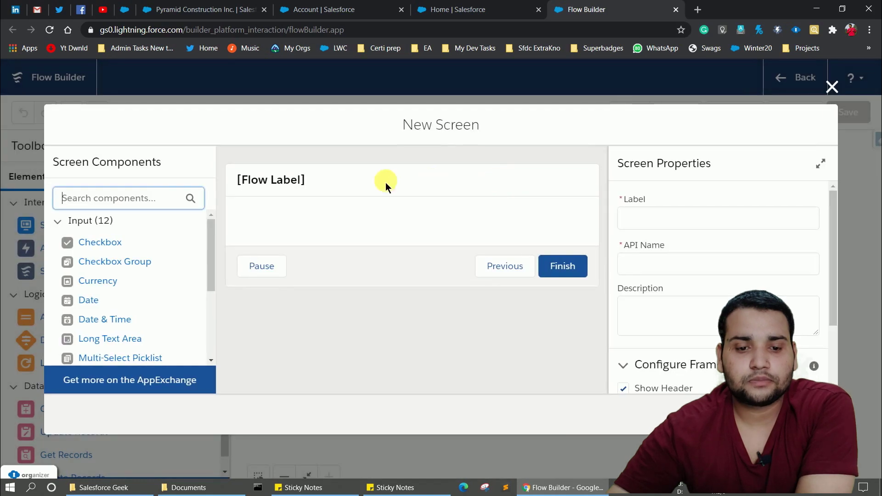
click(657, 221)
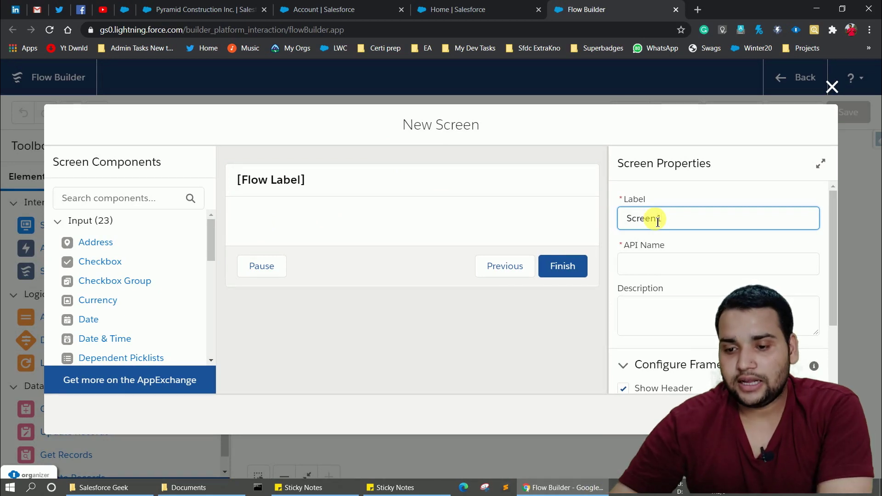
click(662, 251)
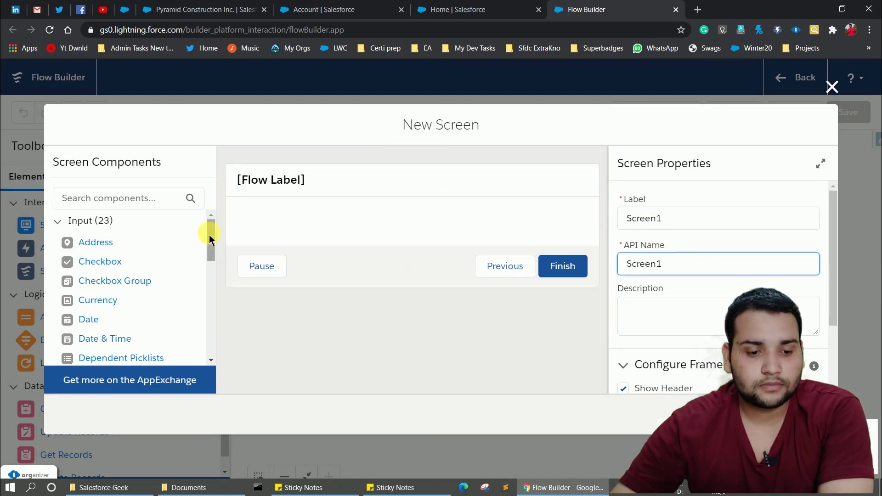
Step: Add a Text input component labelled Opportunity Name to the screen and make it required
click(156, 201)
text(te)
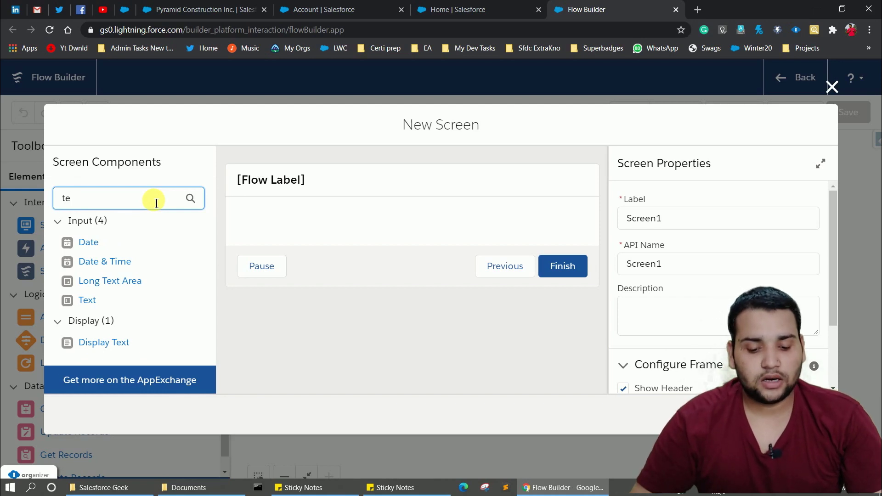
text(xt)
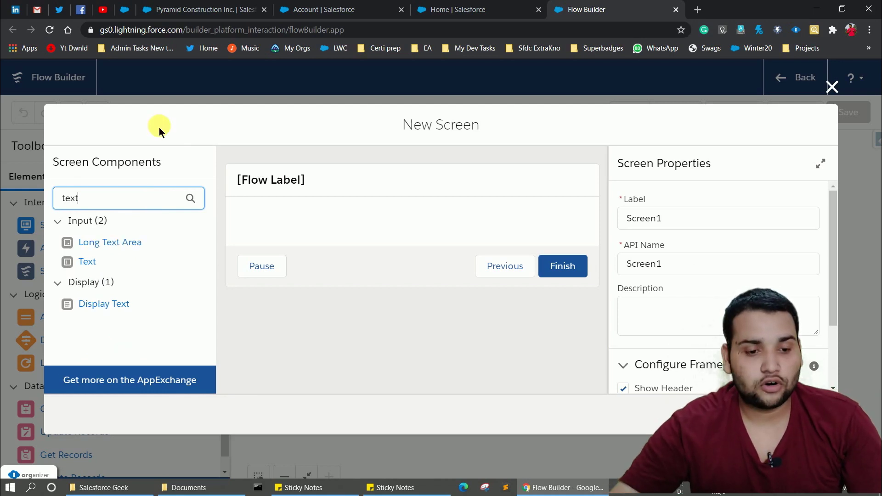
drag(90, 265, 285, 230)
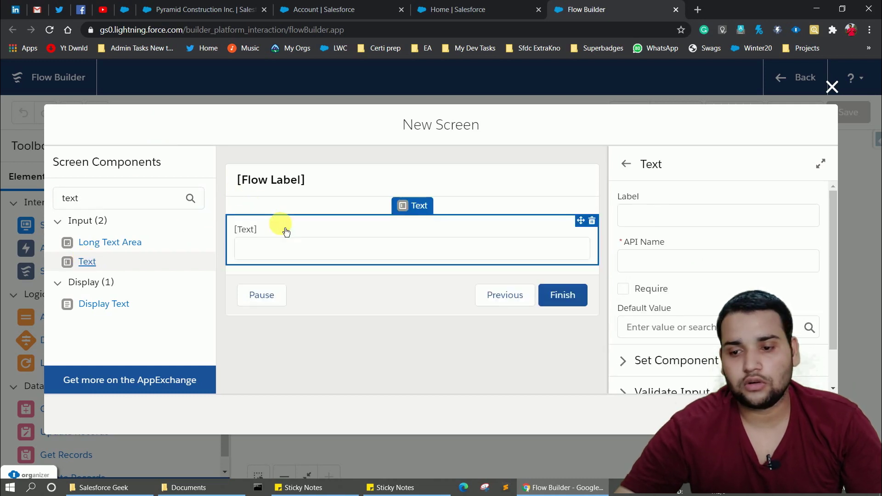
click(743, 219)
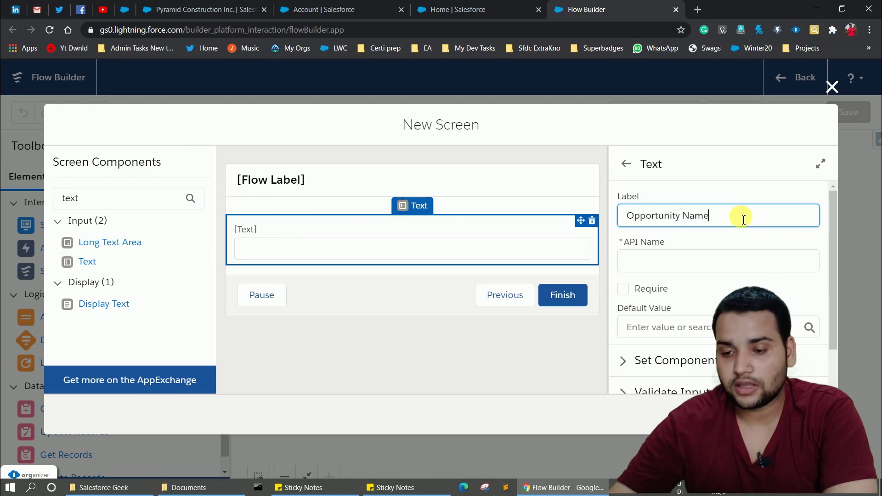
click(701, 270)
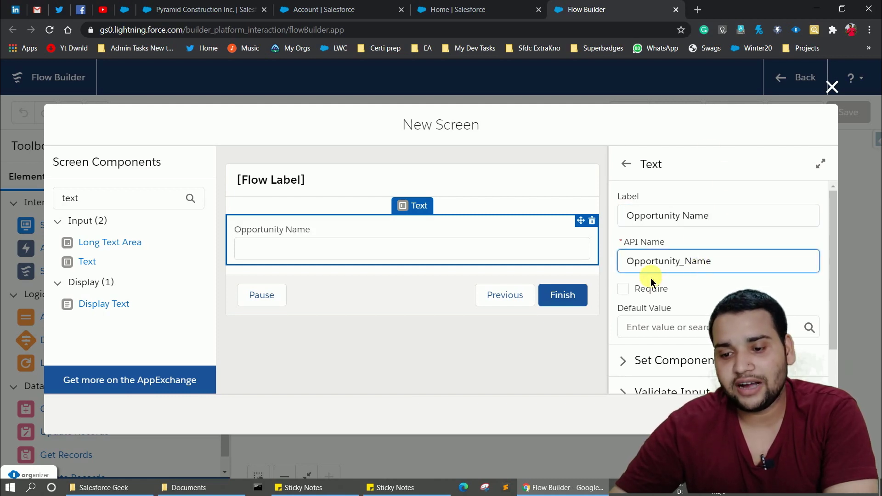
click(623, 289)
scroll(700, 289, down, 1)
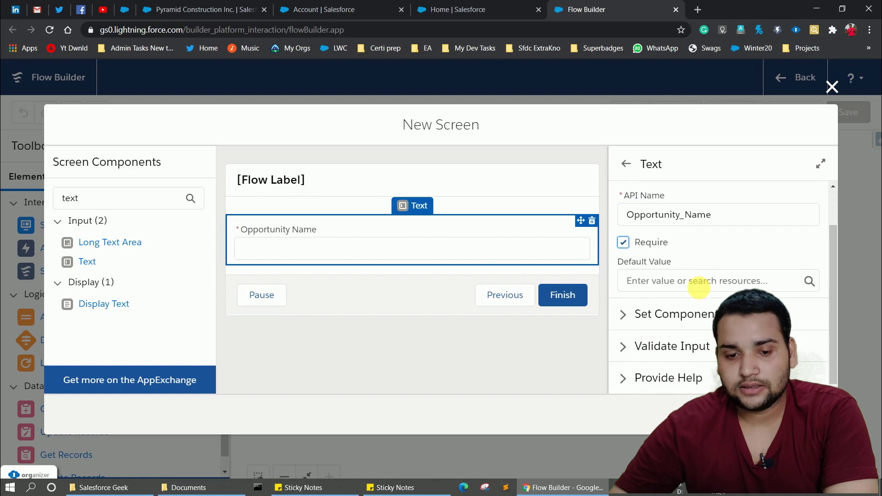
Step: Add a Date component labelled Close Date below the Opportunity Name field and make it required
click(94, 204)
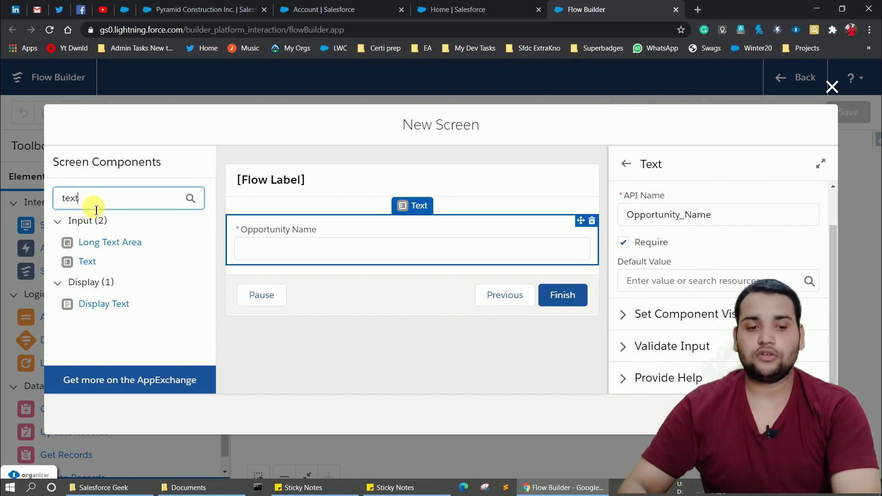
key(BackSpace)
key(BackSpace)
key(BackSpace)
text(date)
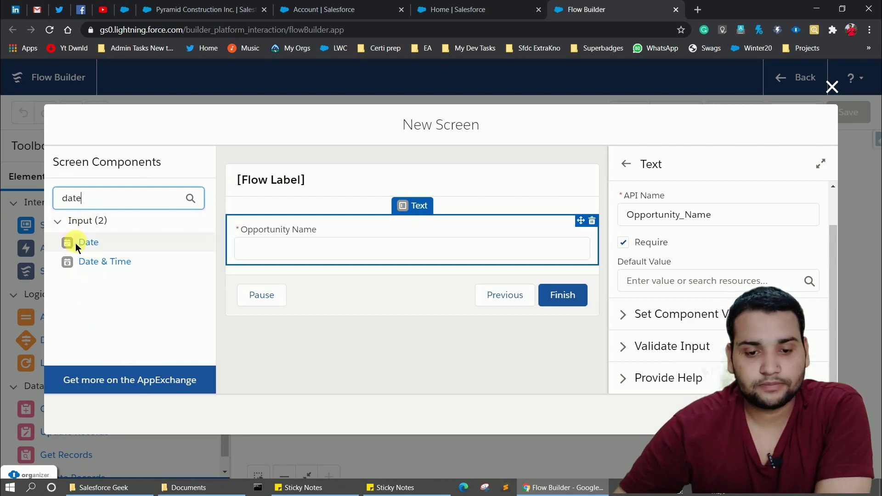
drag(70, 240, 240, 251)
click(734, 224)
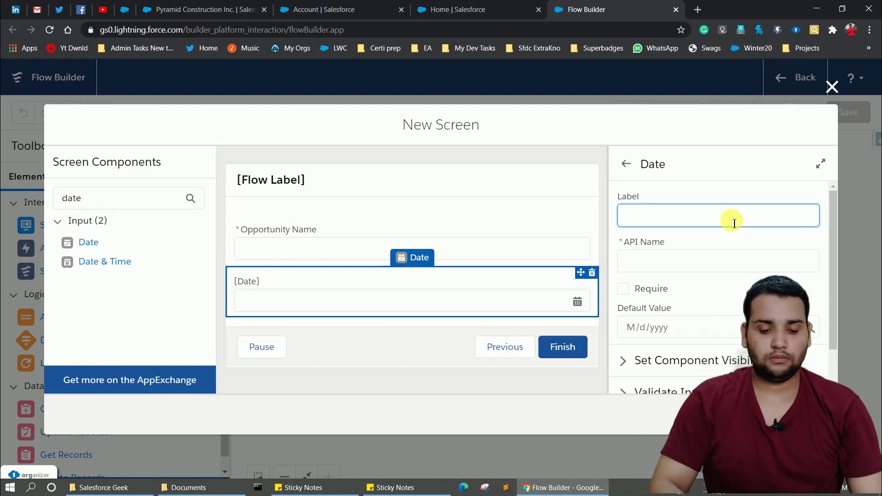
text(Close Date)
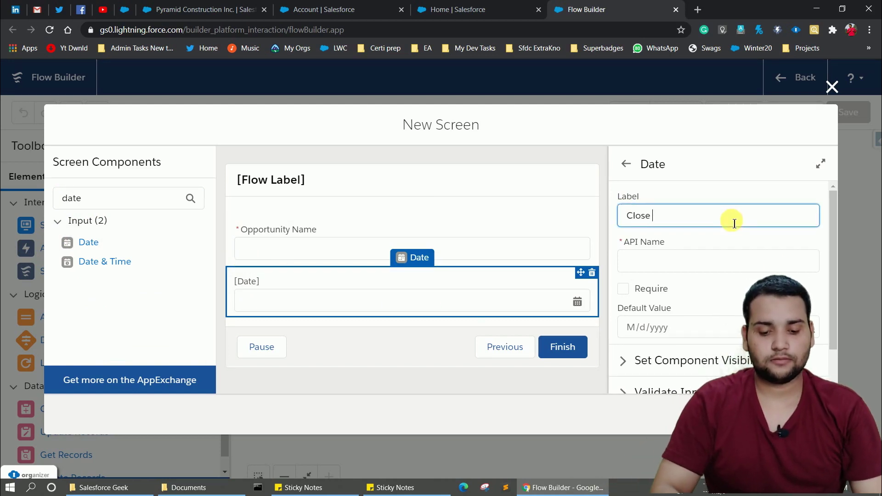
click(709, 263)
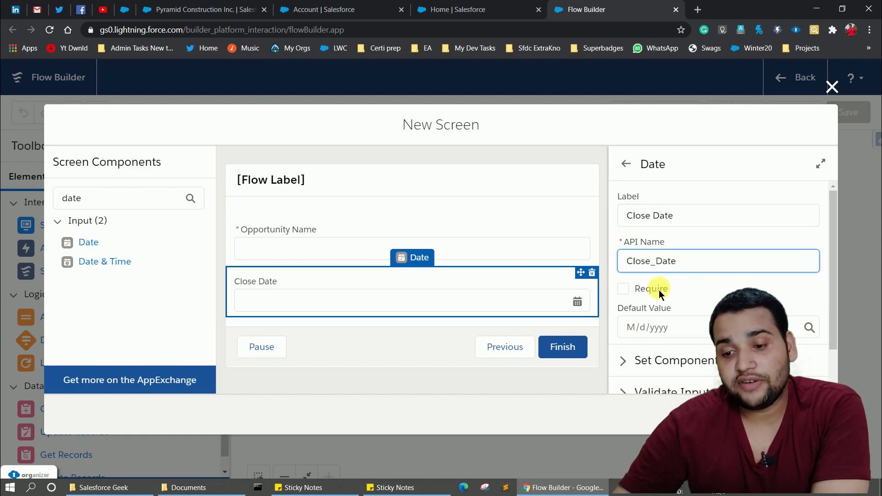
click(625, 293)
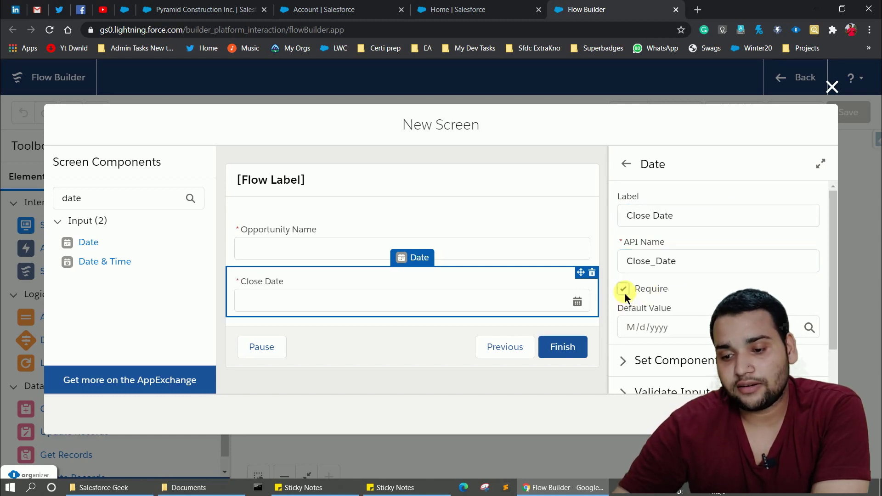
scroll(690, 294, down, 1)
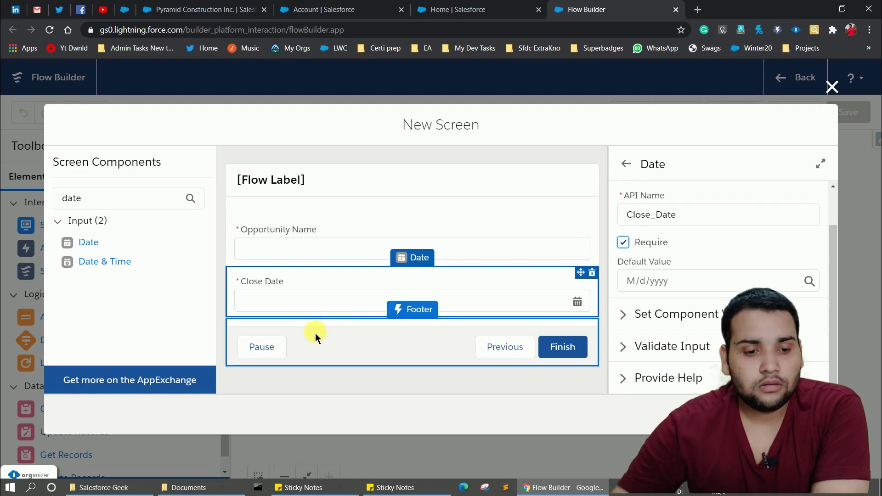
Step: Clear the date filter from the screen component search
click(95, 199)
key(BackSpace)
key(BackSpace)
key(BackSpace)
key(BackSpace)
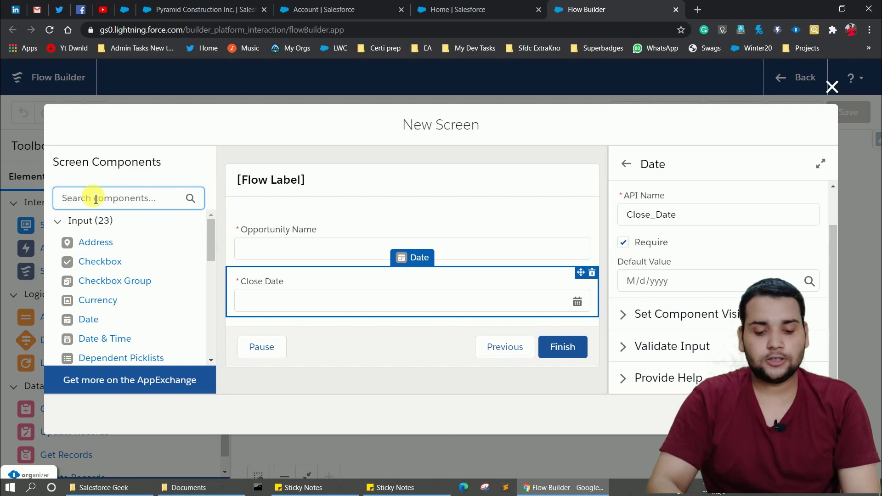
text(stage)
key(BackSpace)
key(BackSpace)
key(BackSpace)
key(BackSpace)
key(BackSpace)
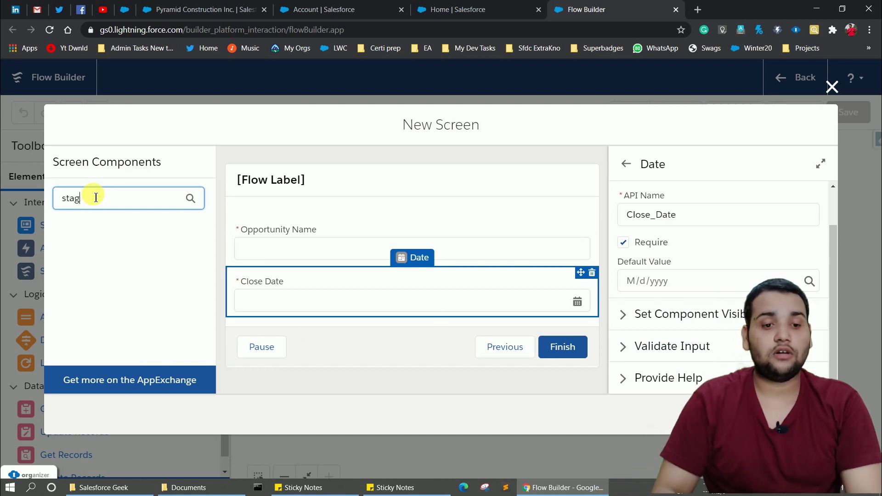
Step: Add a single-select Picklist component below the Close Date field and label it Stage Name
text(pick)
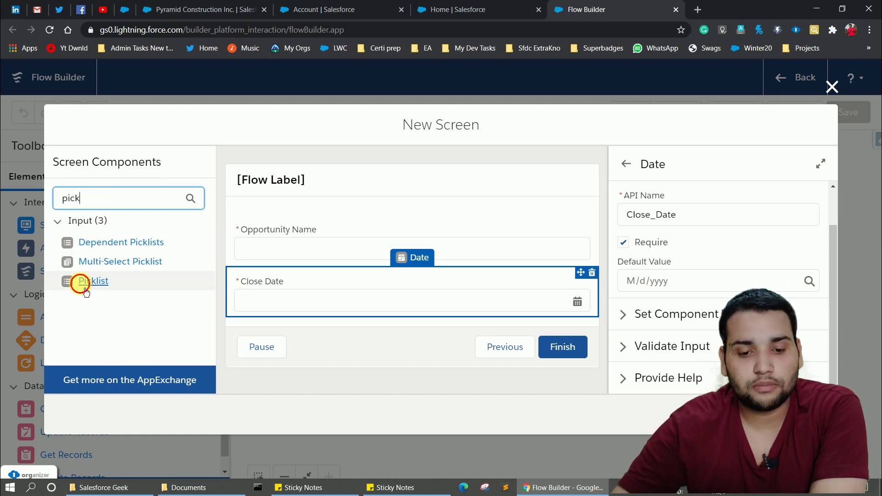
drag(79, 281, 255, 310)
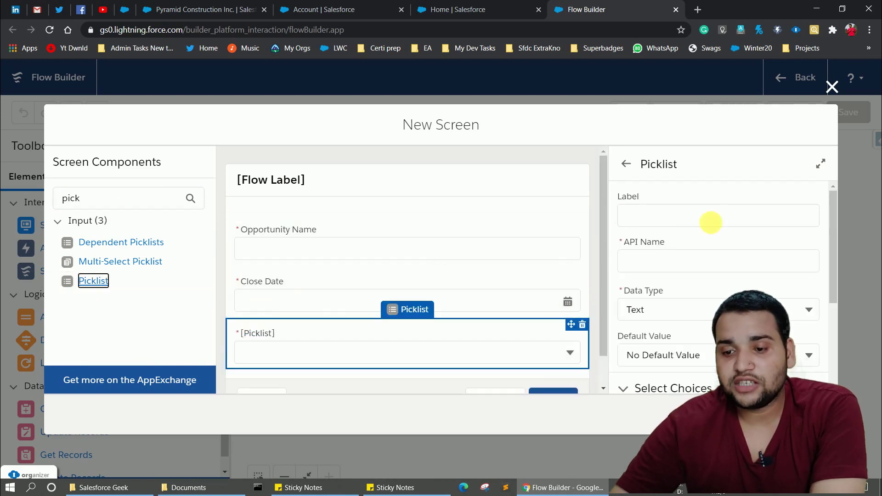
click(706, 229)
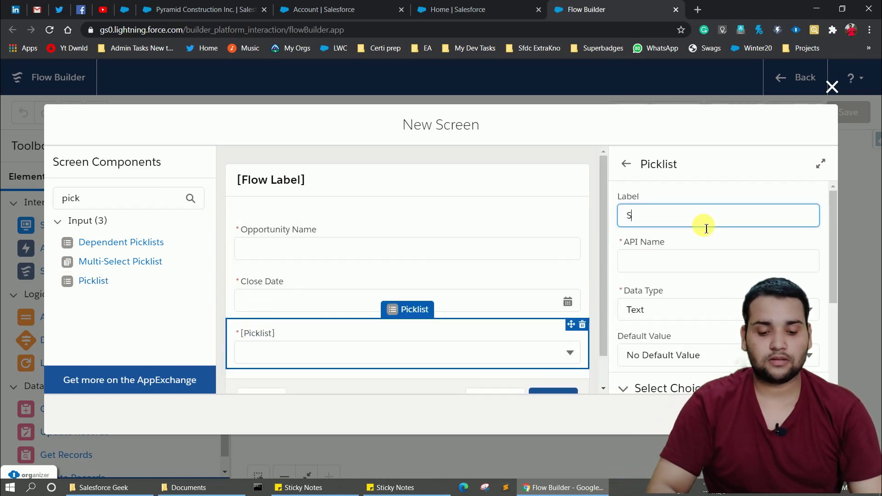
text(Stage Name)
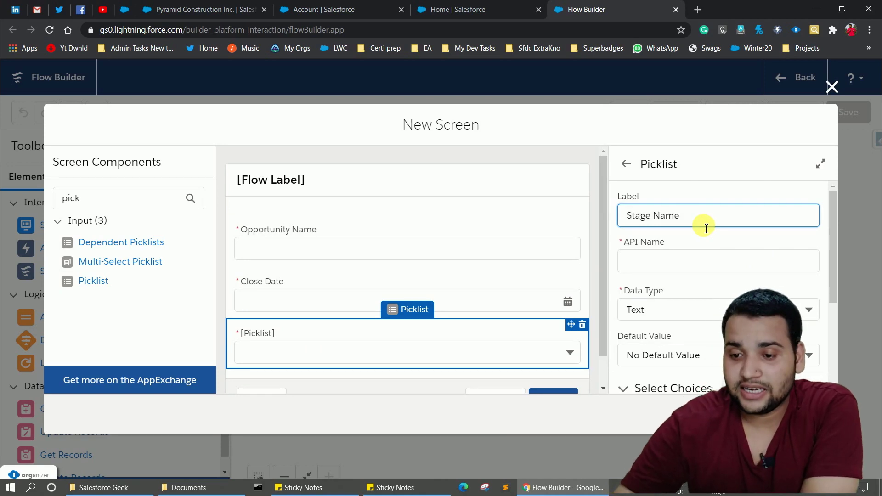
click(697, 268)
click(632, 291)
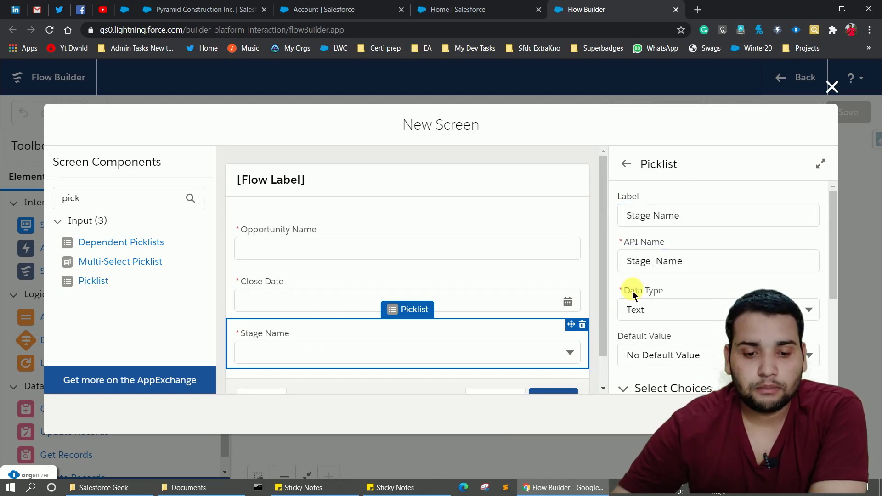
Step: Start a new resource for the Stage Name picklist's choice, with Picklist Choice Set as its resource type
scroll(632, 291, down, 4)
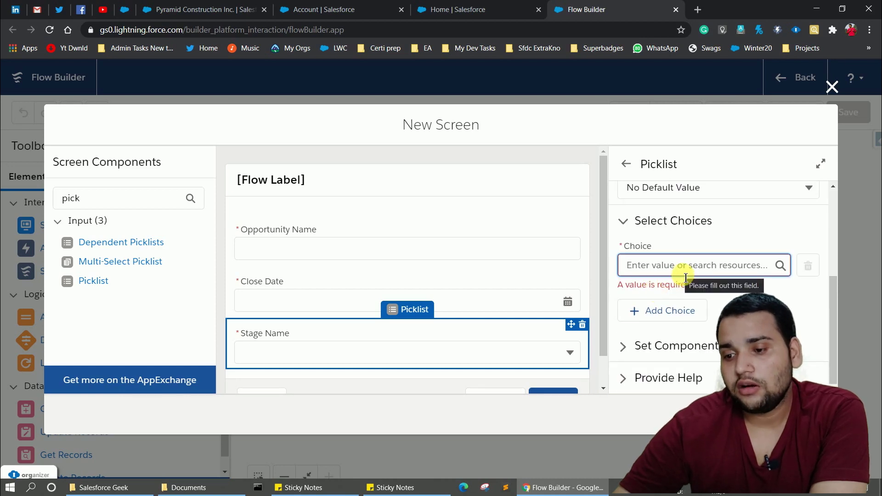
click(701, 263)
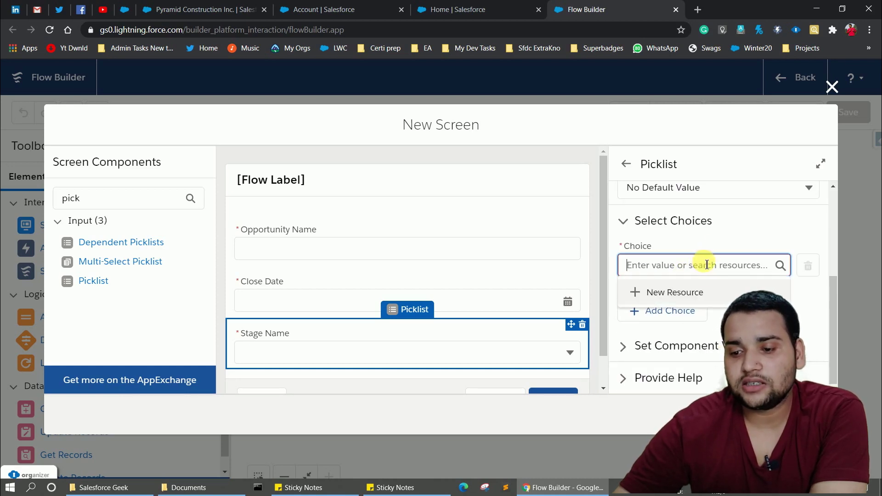
click(684, 294)
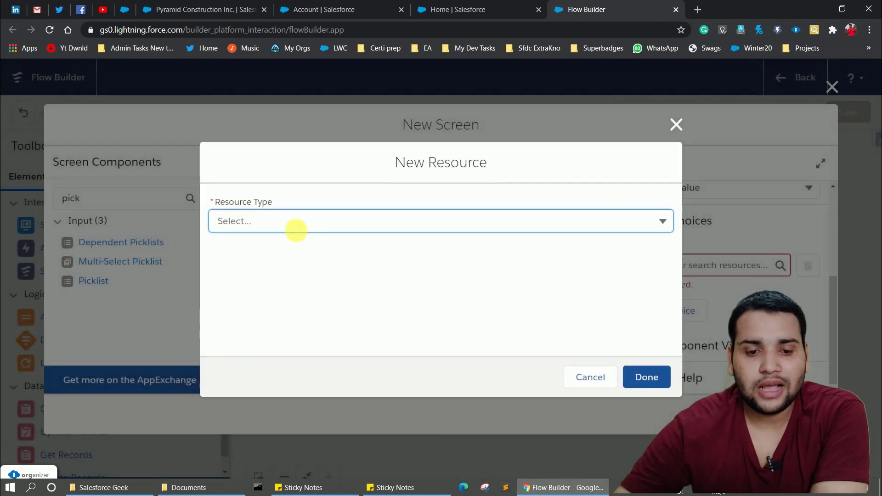
click(274, 225)
scroll(276, 367, down, 1)
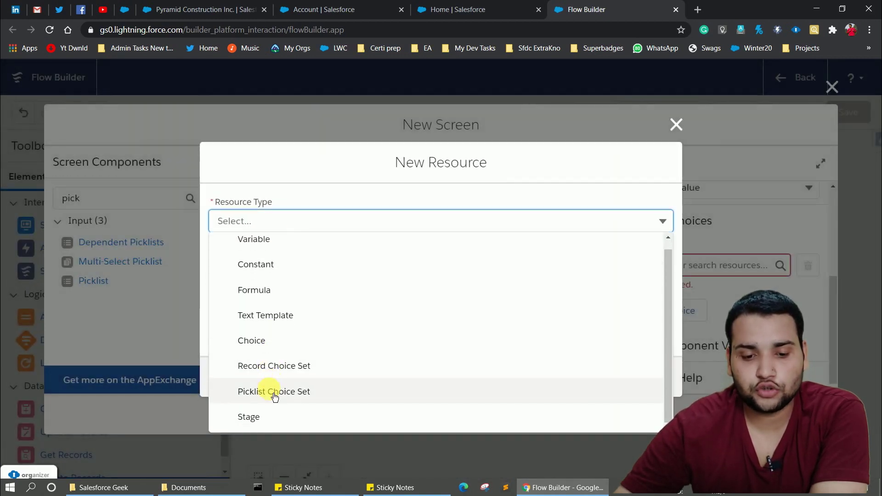
click(274, 391)
Step: Enter stageName as the API name of the picklist choice set resource
click(227, 254)
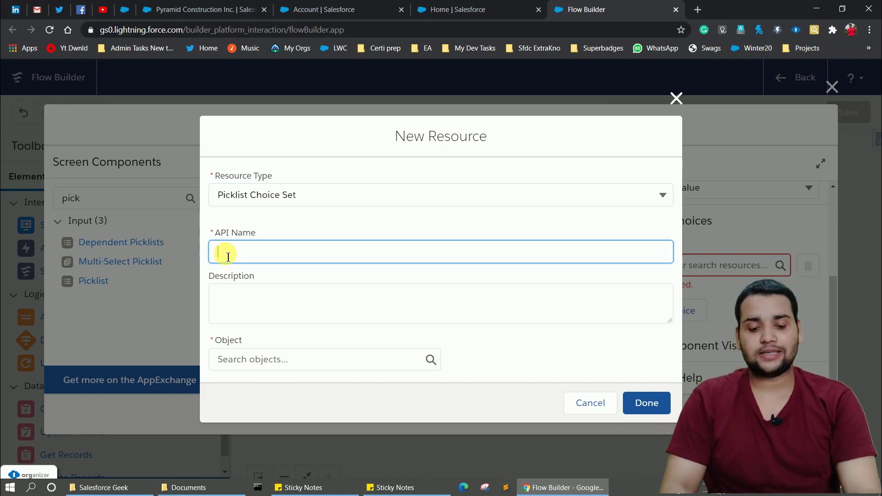
text(stagae Nae)
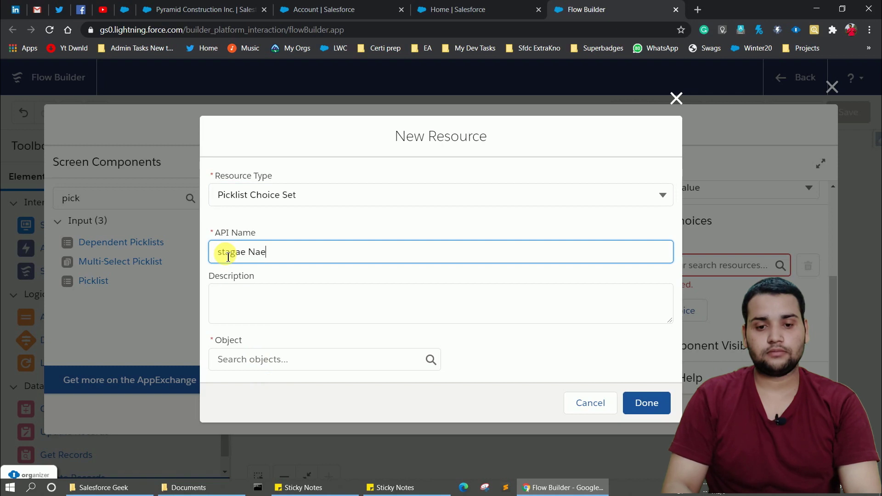
key(BackSpace)
text(me)
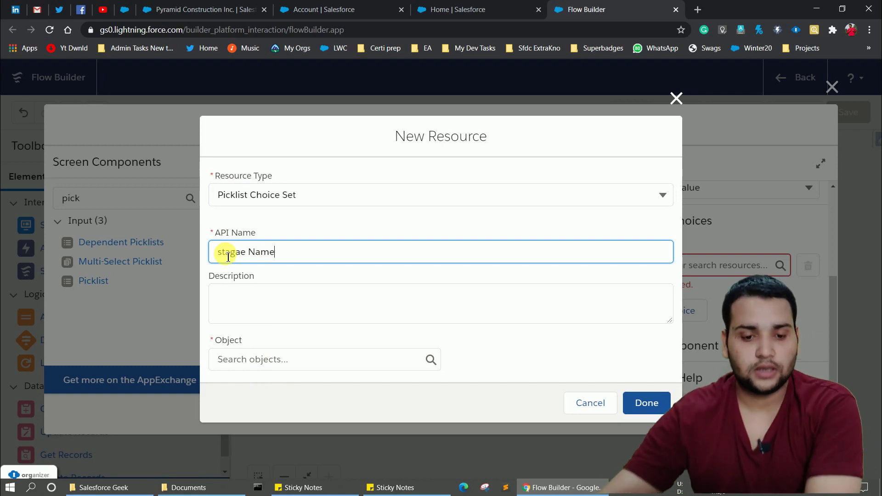
click(244, 258)
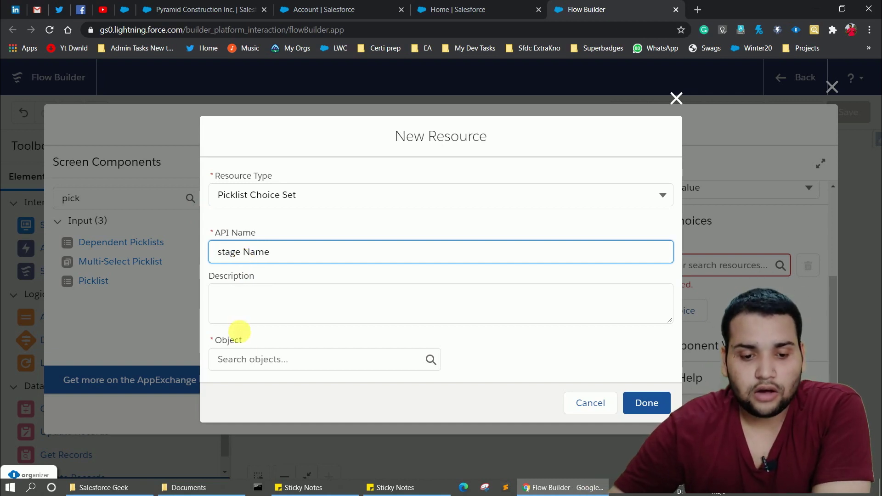
Step: Base the choice set on the Opportunity object's StageName field with the Picklist data type, and finish creating the resource
click(251, 360)
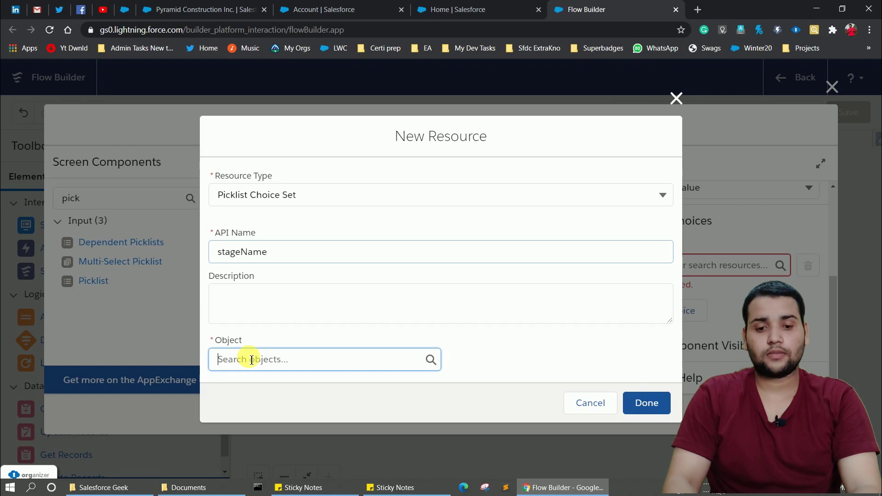
text(opp)
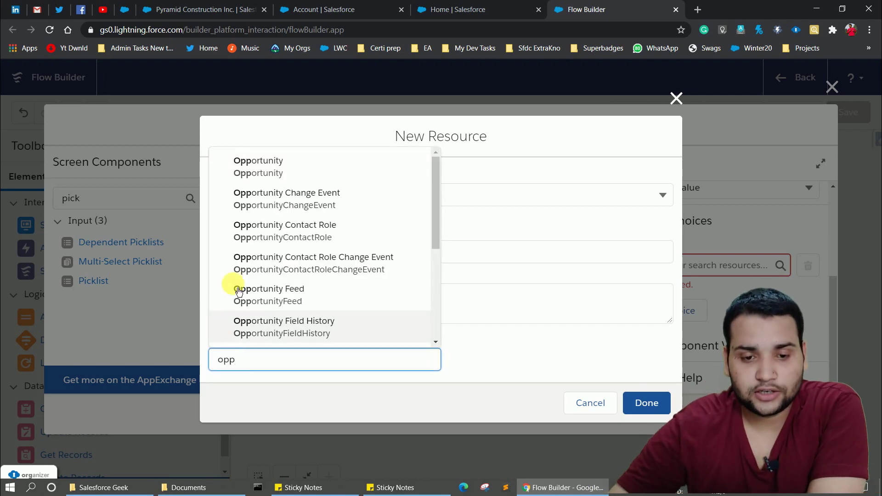
click(278, 158)
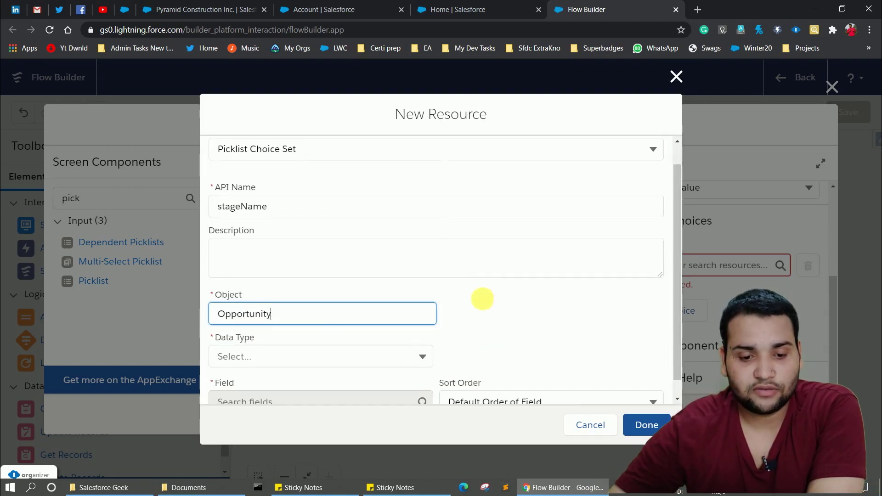
click(335, 347)
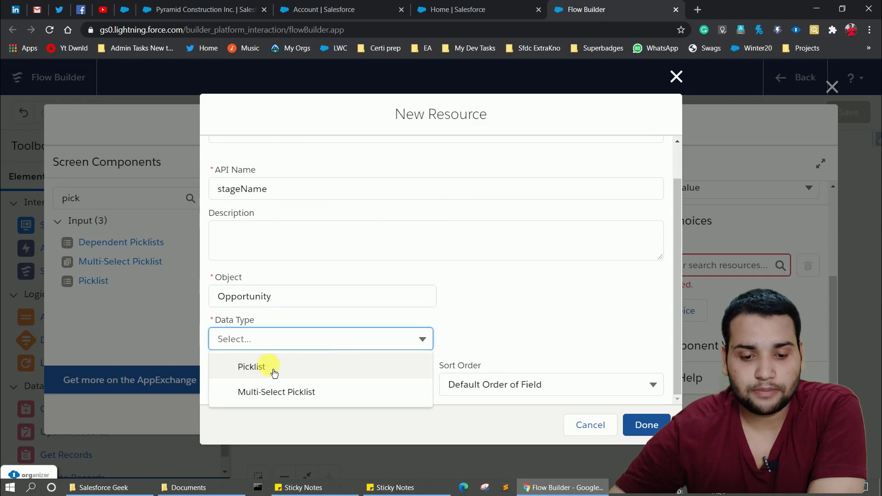
click(273, 371)
click(274, 386)
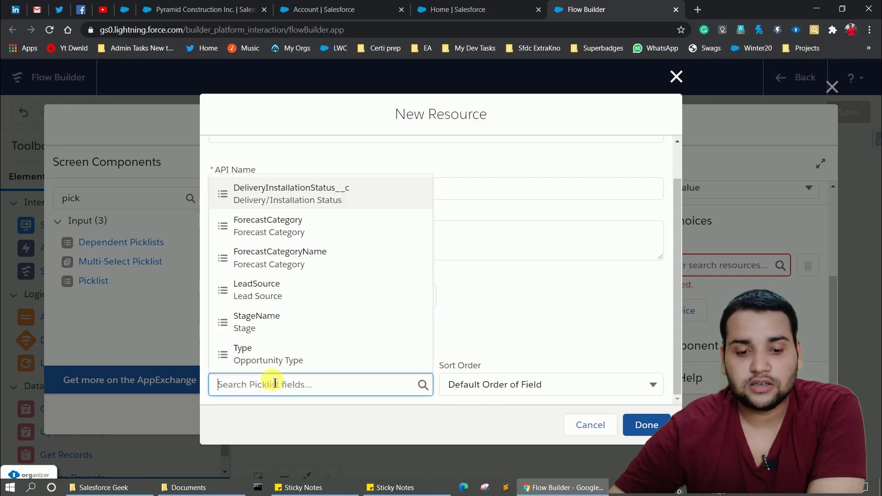
click(263, 327)
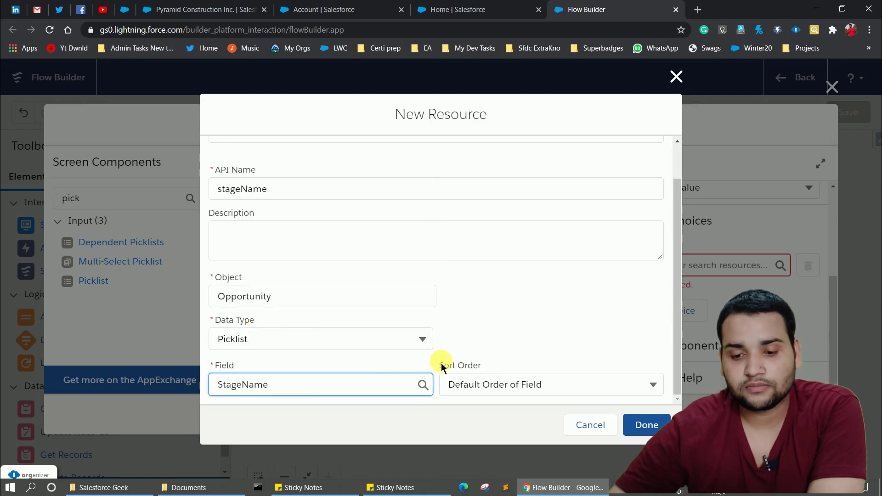
click(648, 424)
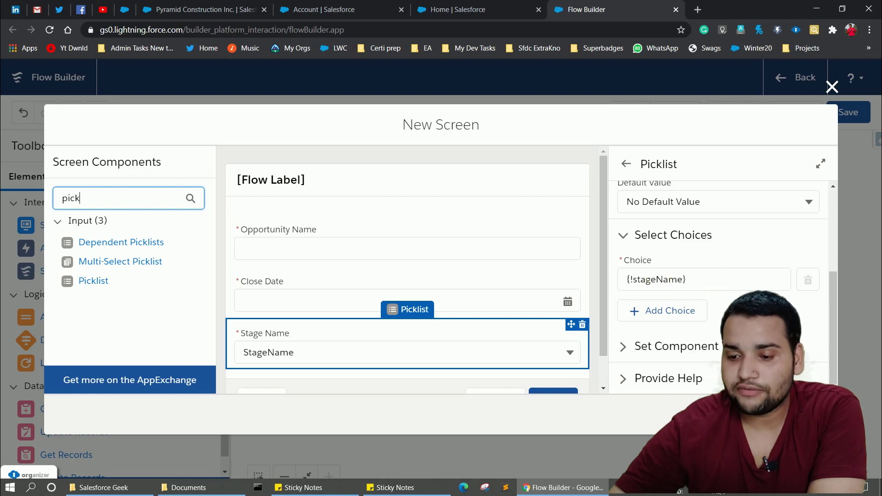
Step: Turn off the Previous and Pause navigation options in the screen's properties and finish the screen
click(633, 352)
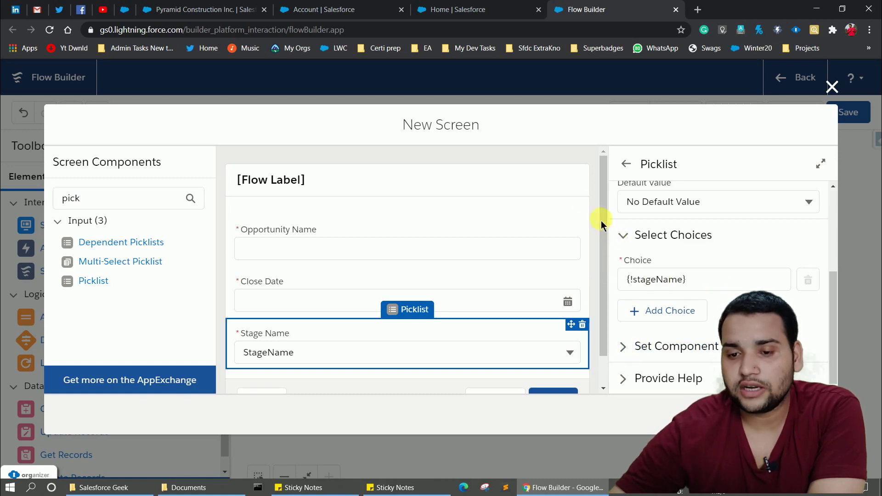
click(547, 178)
scroll(404, 266, down, 2)
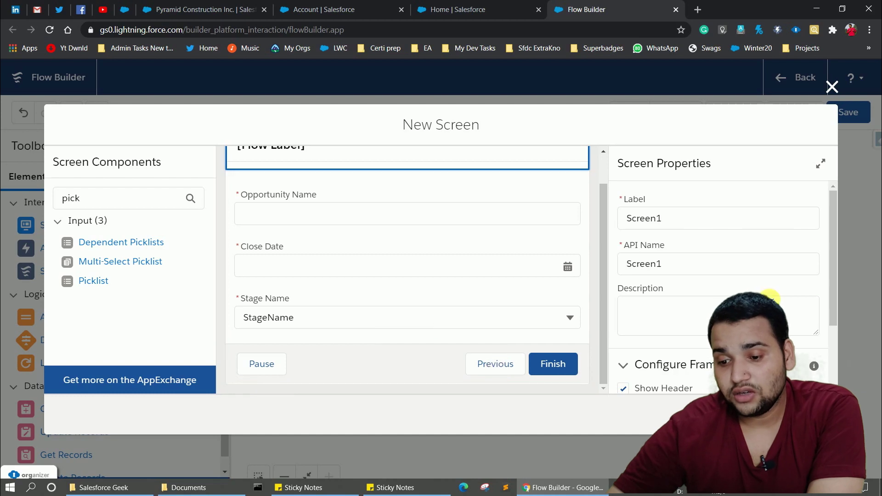
scroll(771, 299, down, 2)
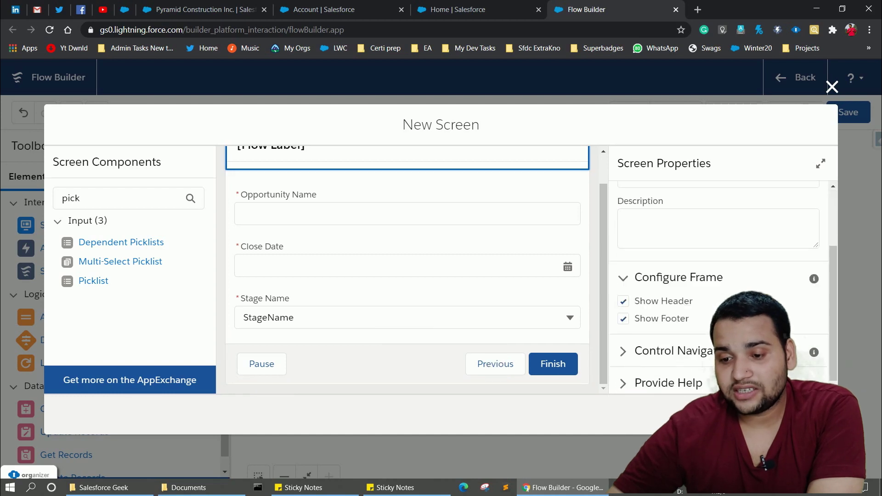
click(623, 347)
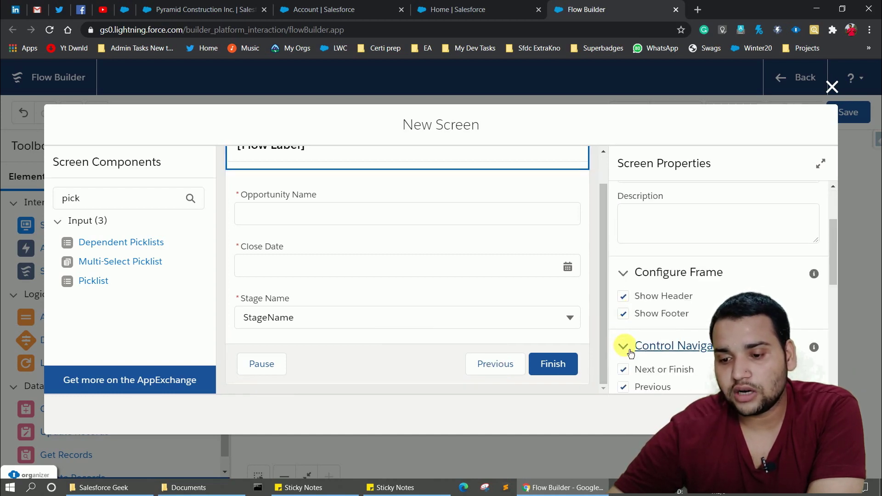
scroll(670, 340, down, 5)
scroll(670, 321, up, 3)
click(623, 257)
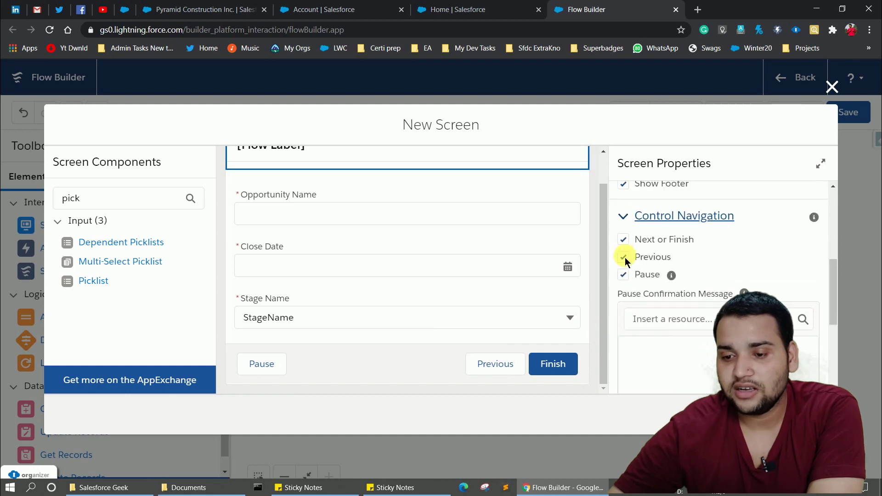
click(623, 258)
click(624, 275)
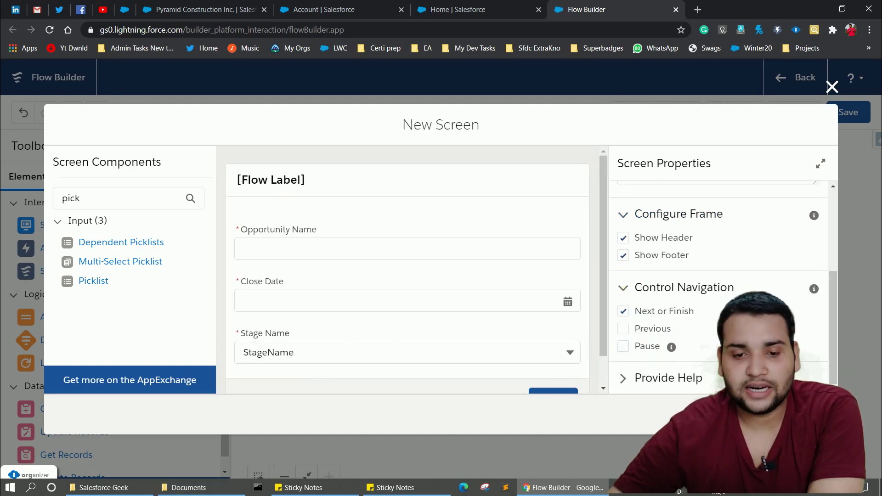
click(815, 414)
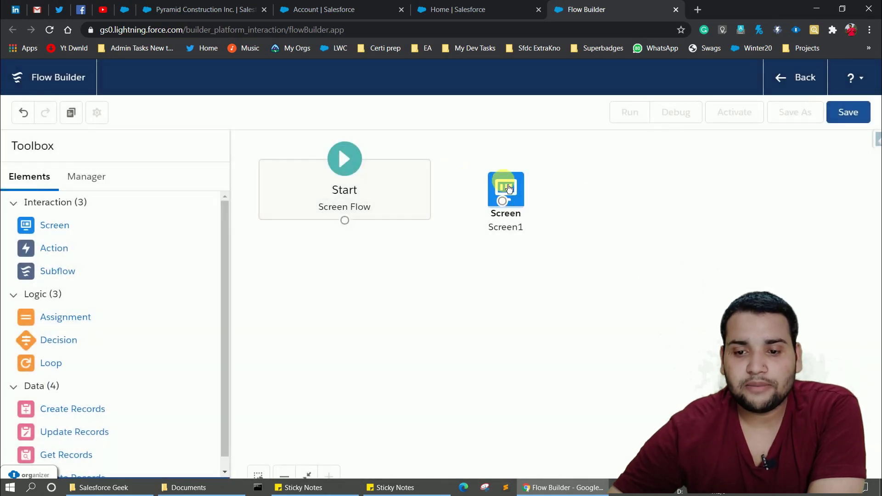
Step: Add a Create Records element beside the Screen1 element and label it Create Opportunity, with the API name Create_Opportunity
drag(509, 188, 509, 183)
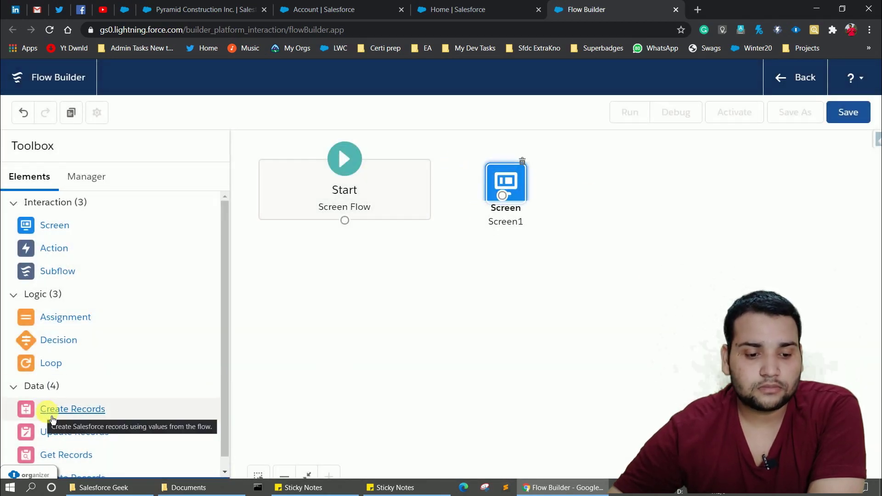
drag(52, 419, 614, 179)
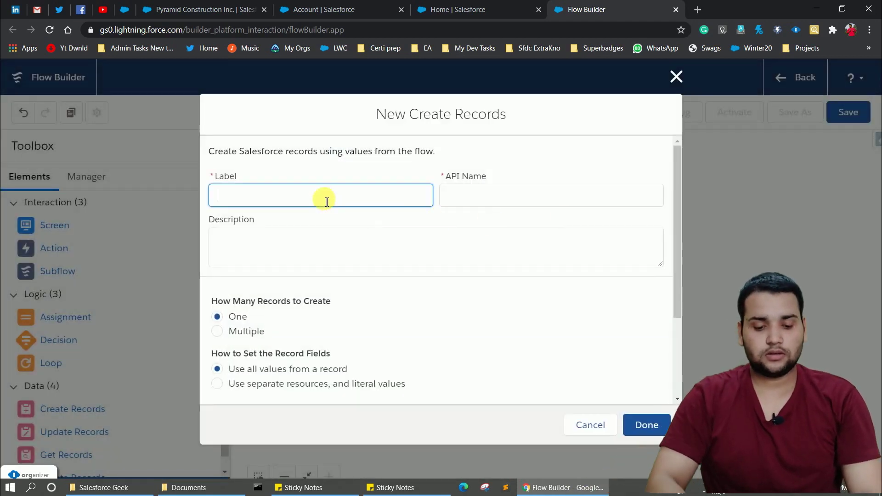
text(Create )
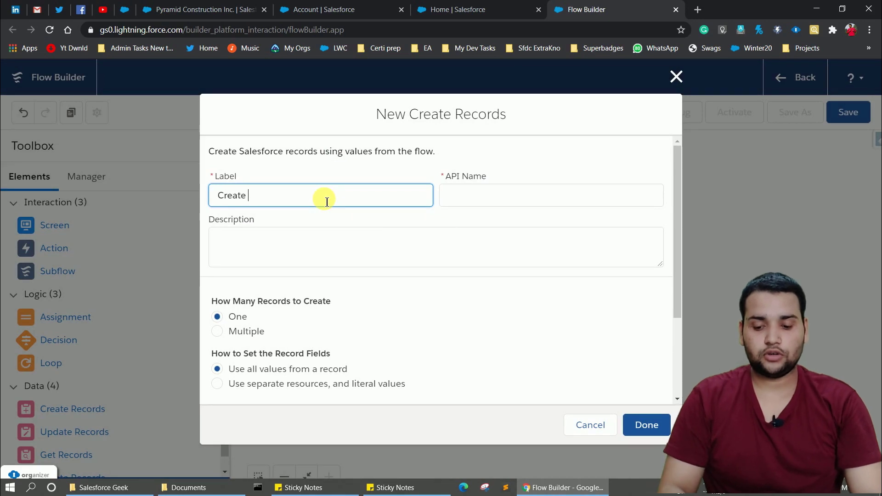
text(Opport)
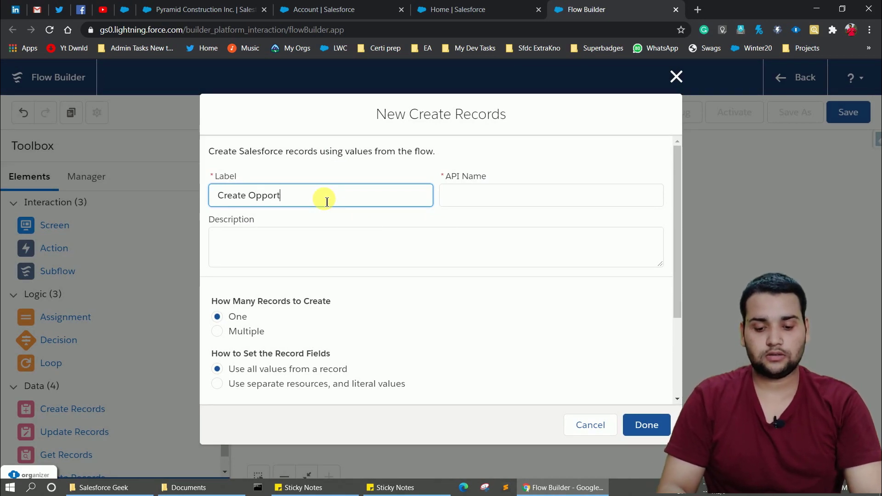
text(unity)
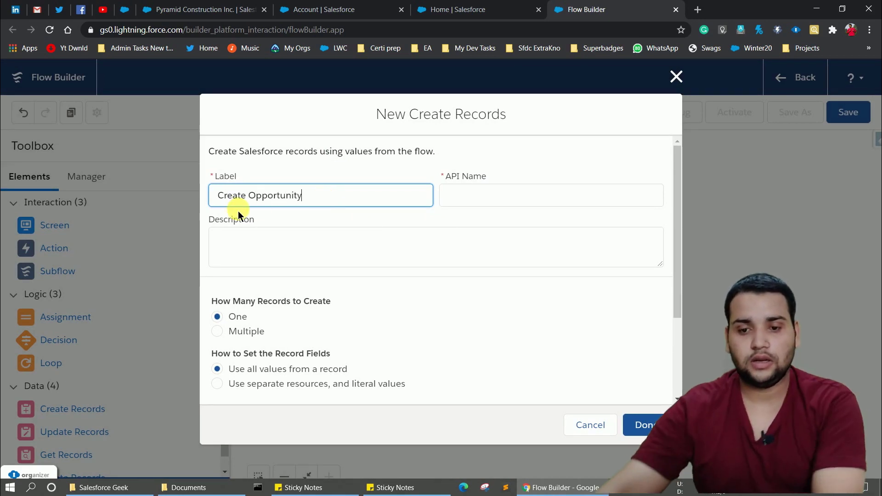
click(485, 195)
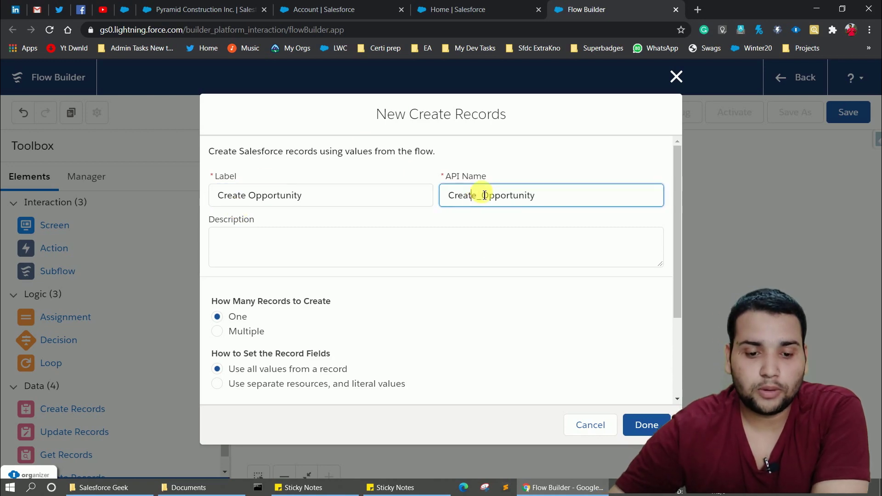
Step: Set the record fields to use separate resources and literal values, and choose Opportunity as the object to create
scroll(374, 297, down, 3)
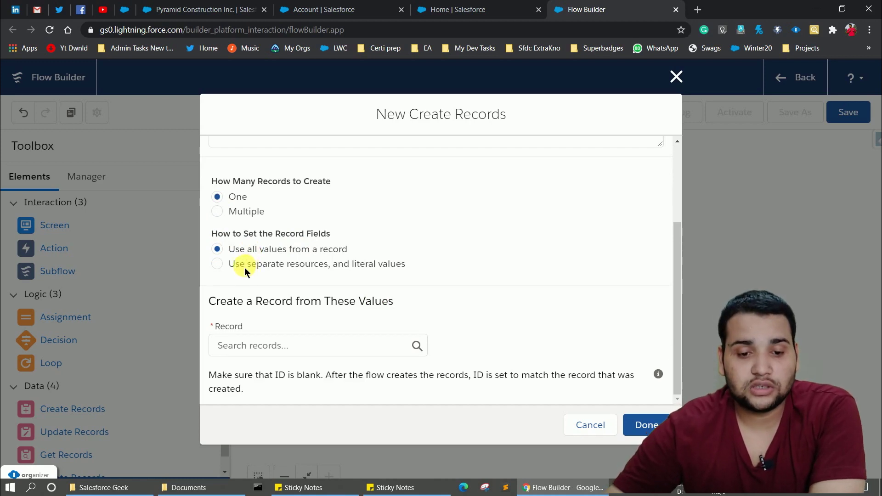
click(217, 265)
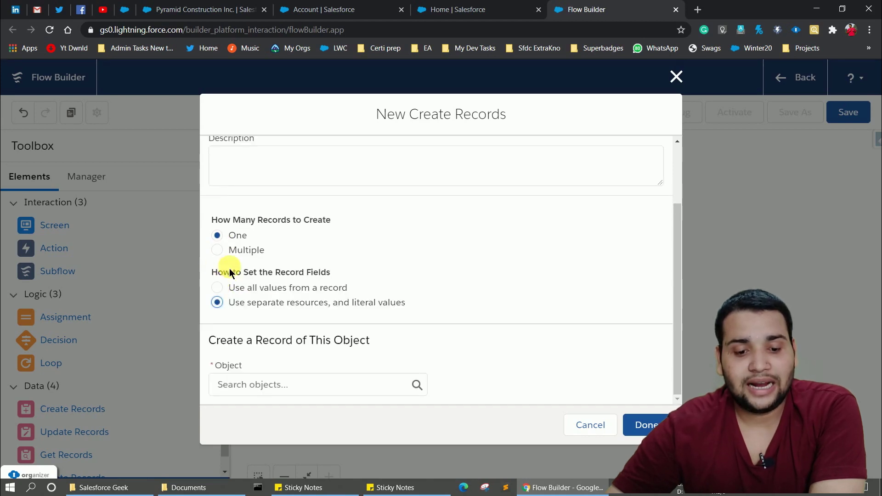
click(249, 394)
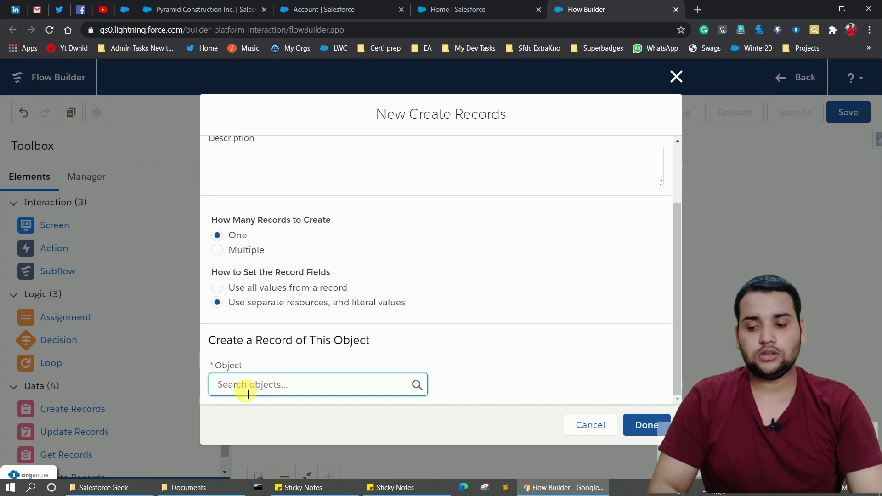
text(Opportun)
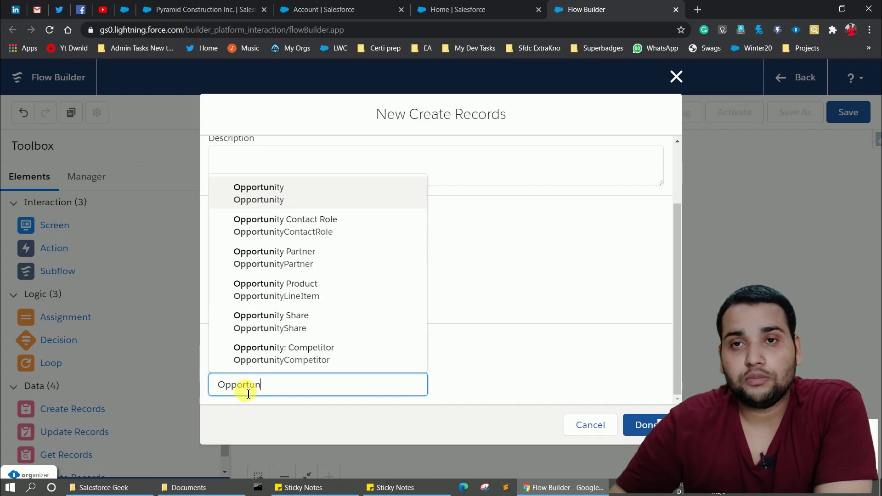
click(256, 195)
scroll(462, 329, down, 2)
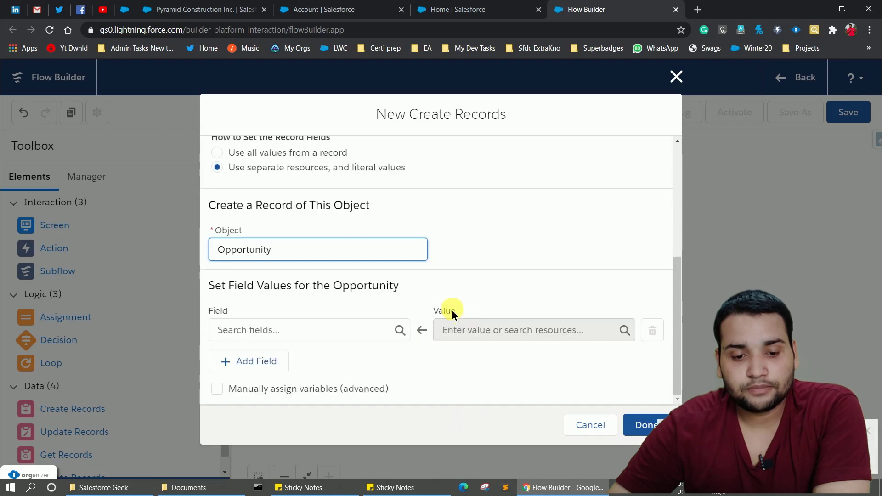
Step: Choose AccountId as the field to set and start a new resource of type Variable for its value
click(300, 334)
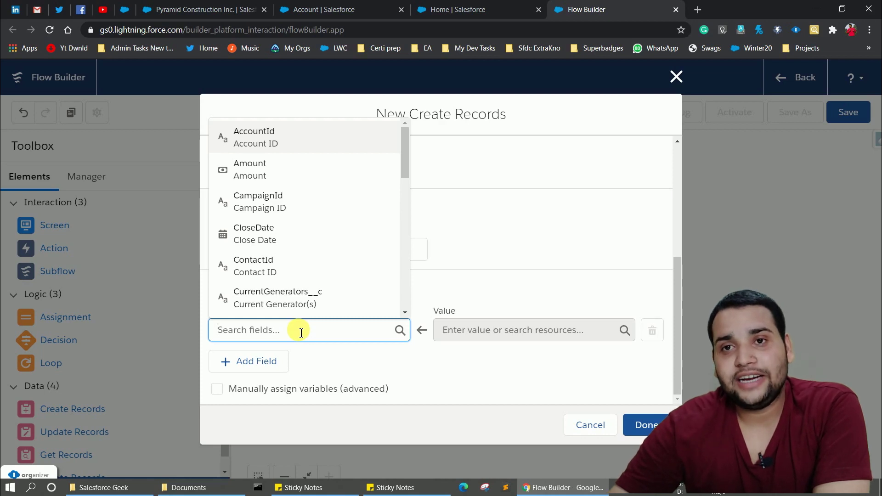
click(230, 131)
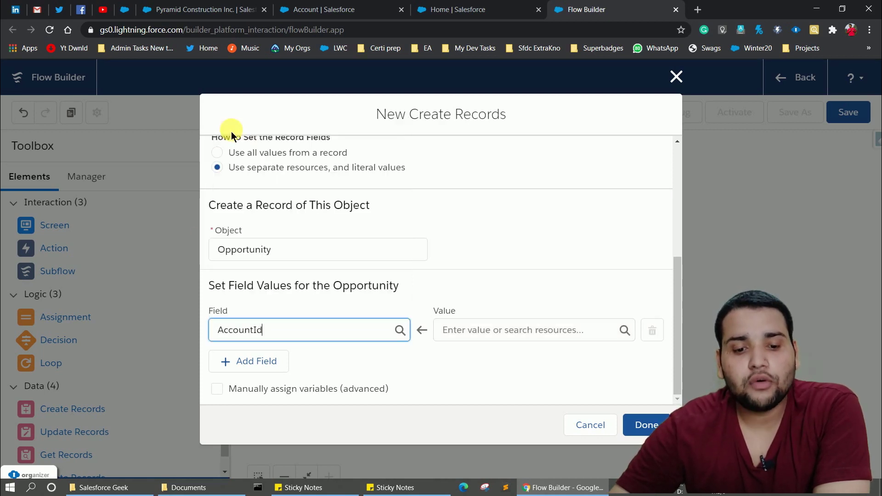
click(488, 330)
click(497, 135)
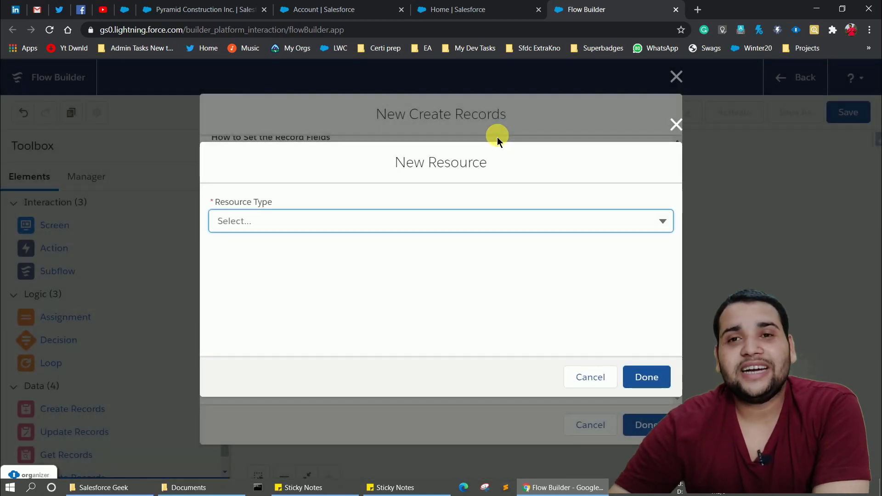
click(281, 226)
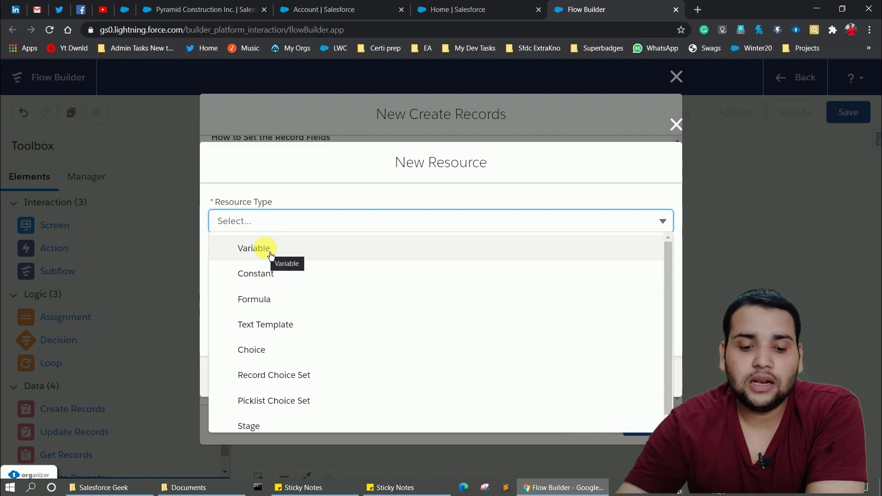
scroll(252, 330, down, 1)
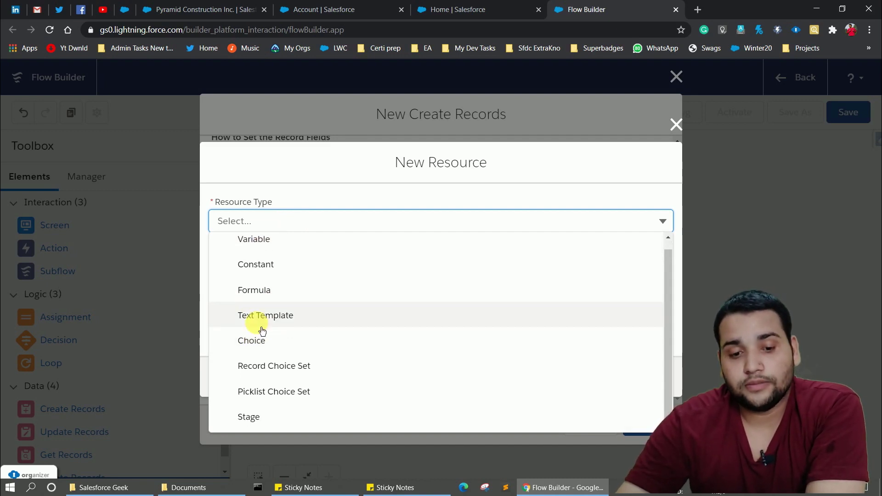
click(262, 239)
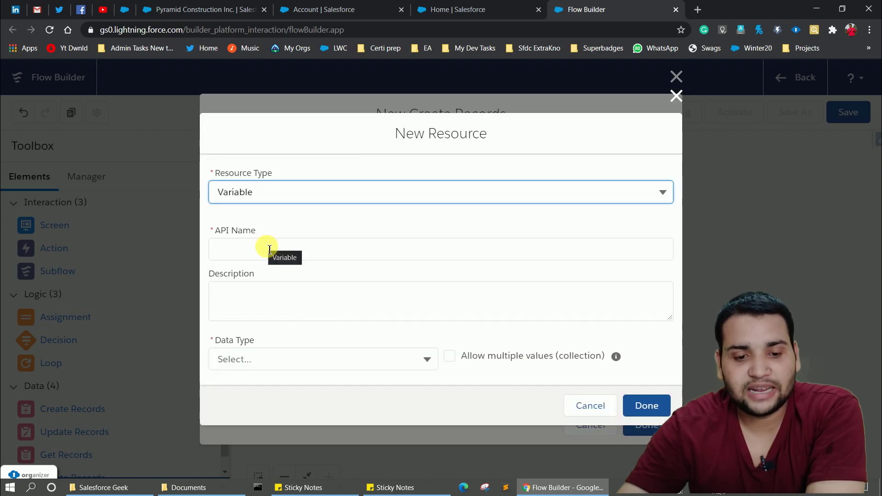
Step: Give the new variable the API name recordId and set its data type to Record
click(270, 249)
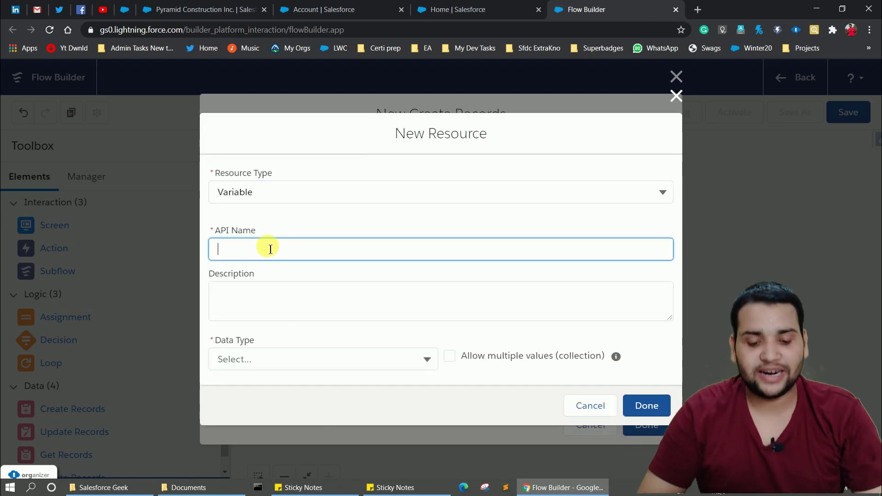
text(recordId)
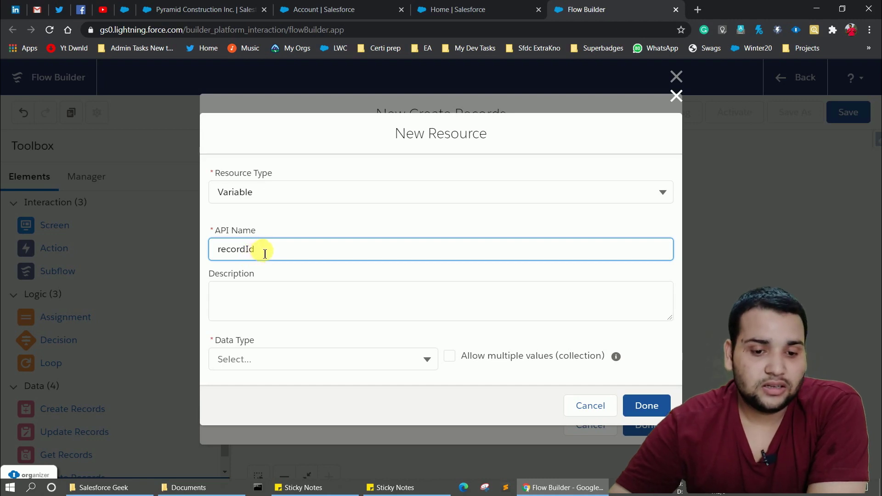
drag(257, 252, 225, 259)
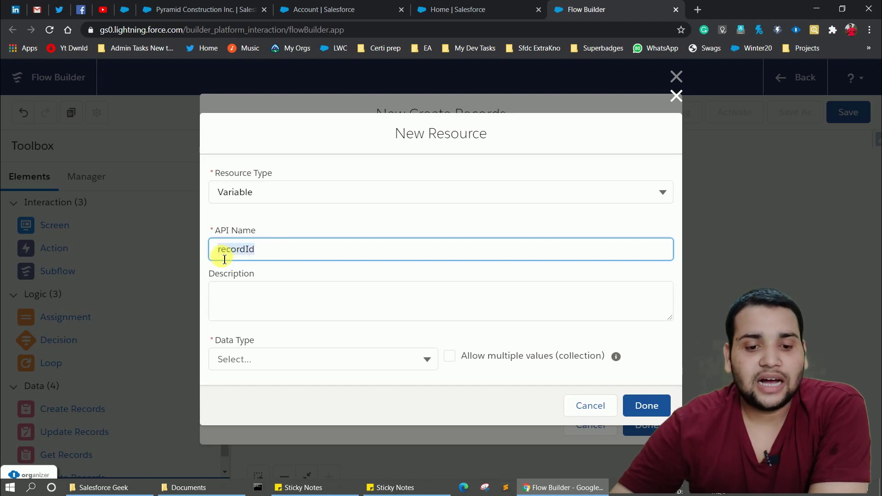
click(278, 255)
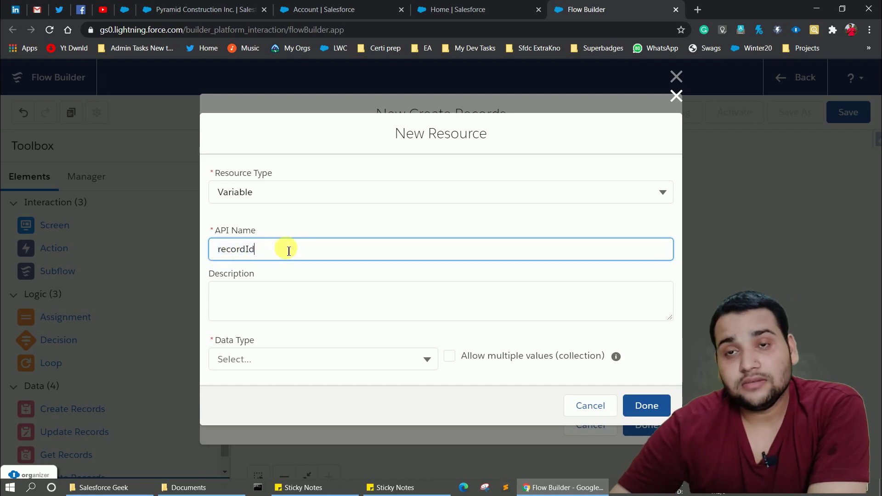
click(269, 357)
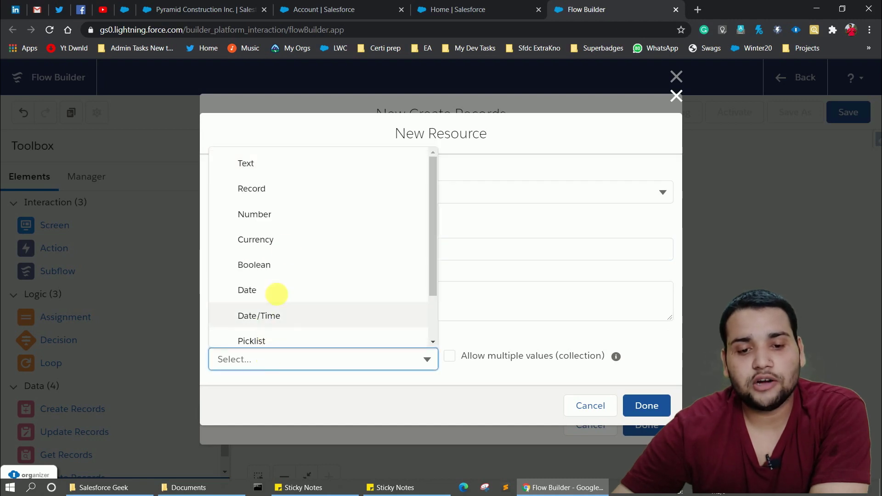
click(275, 192)
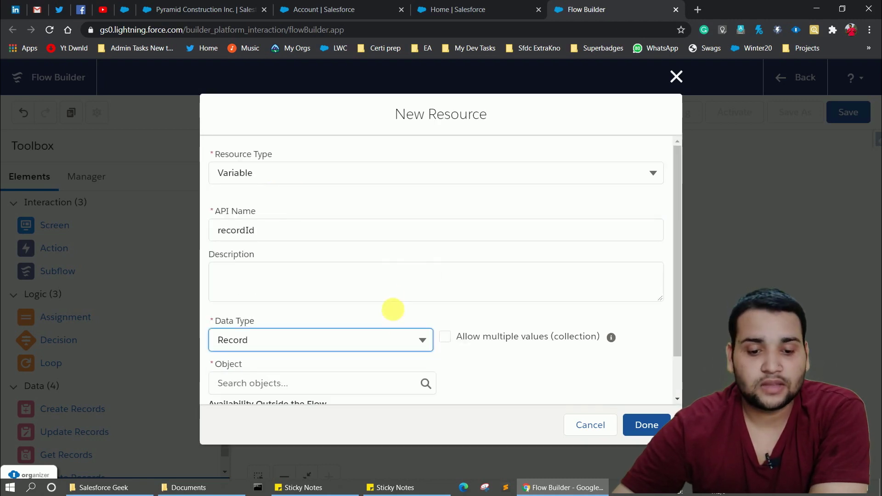
Step: Choose Account as the variable's object, make it available for input, and finish the resource
scroll(421, 345, down, 1)
click(262, 336)
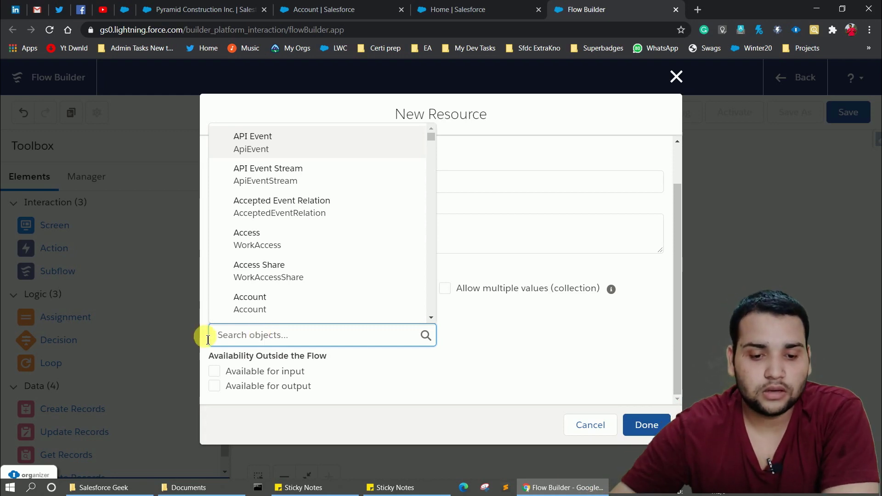
text(Account)
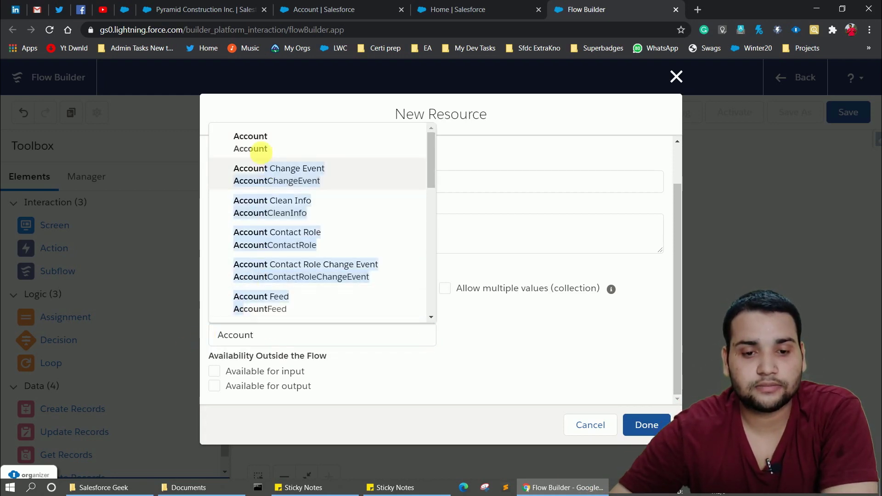
click(257, 139)
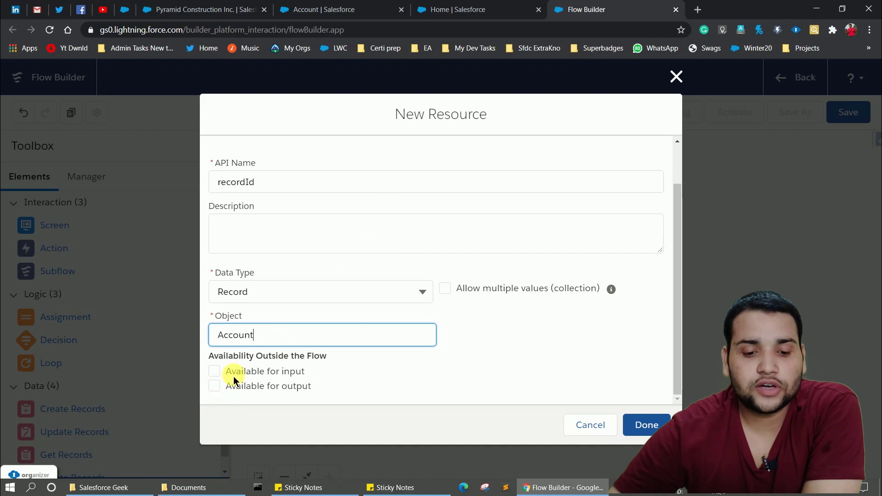
click(214, 372)
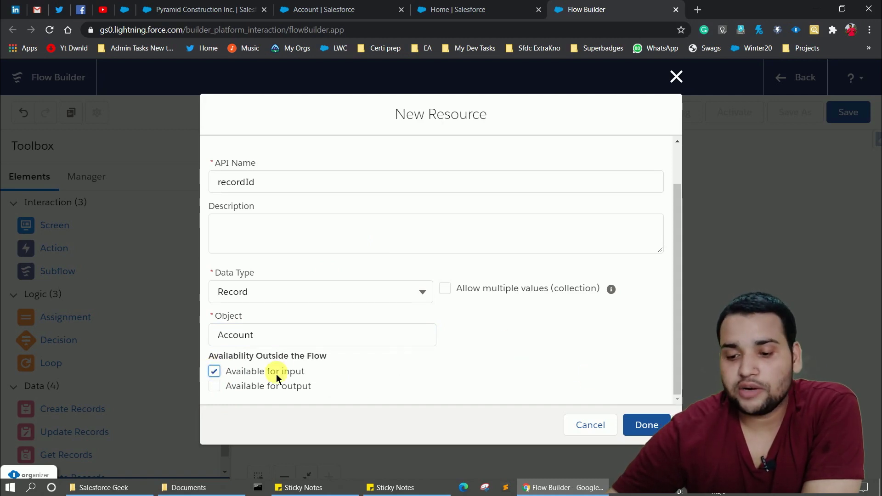
click(648, 425)
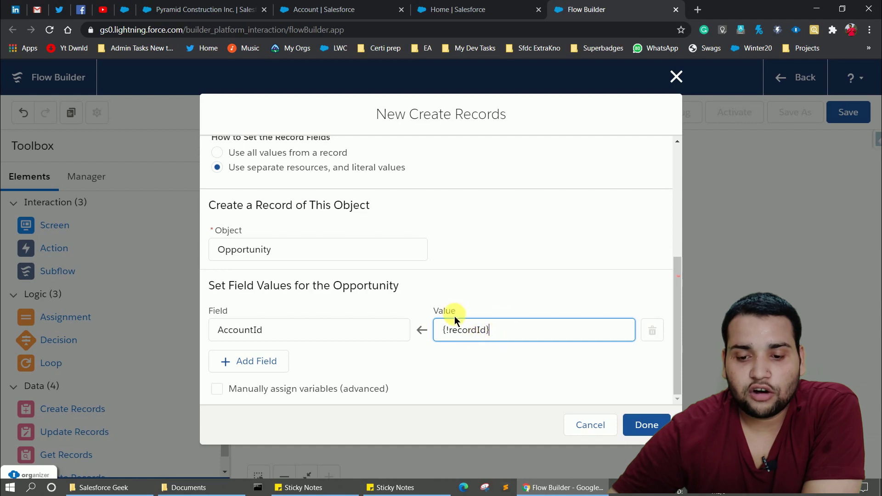
Step: Extend the AccountId value to reference the account variable's Id field, as {!recordId.Id}
click(245, 364)
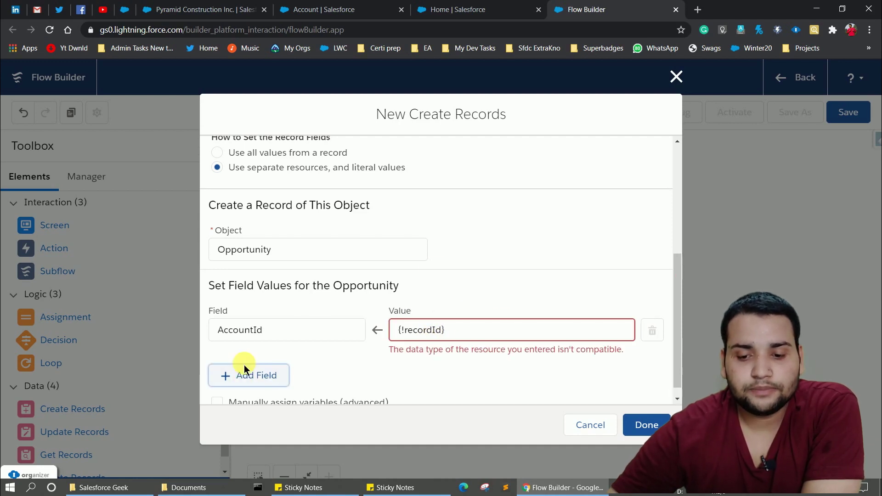
click(444, 335)
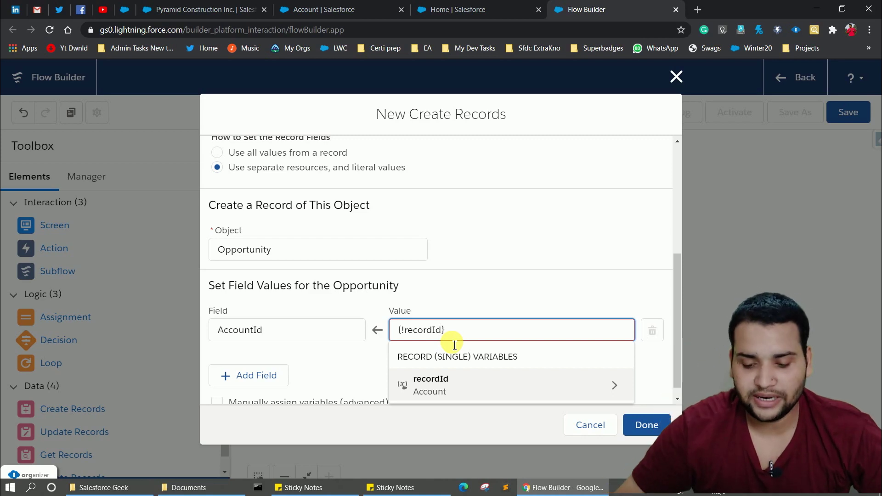
text(.)
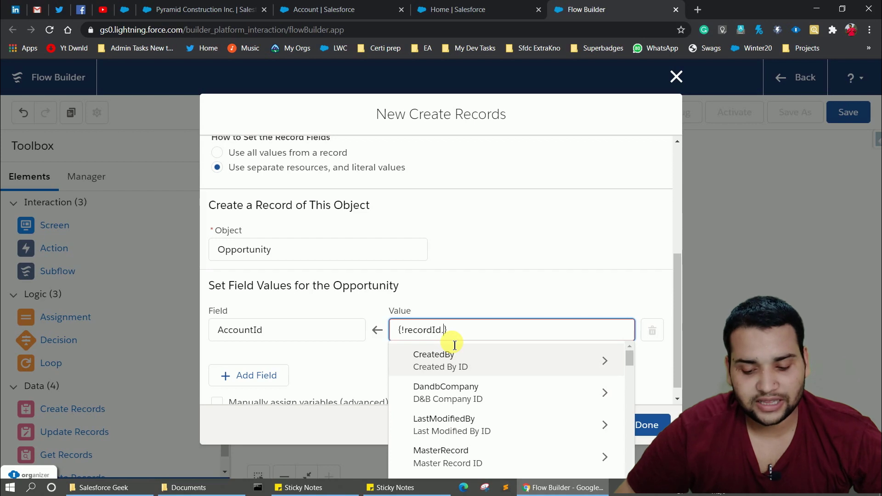
text(Id)
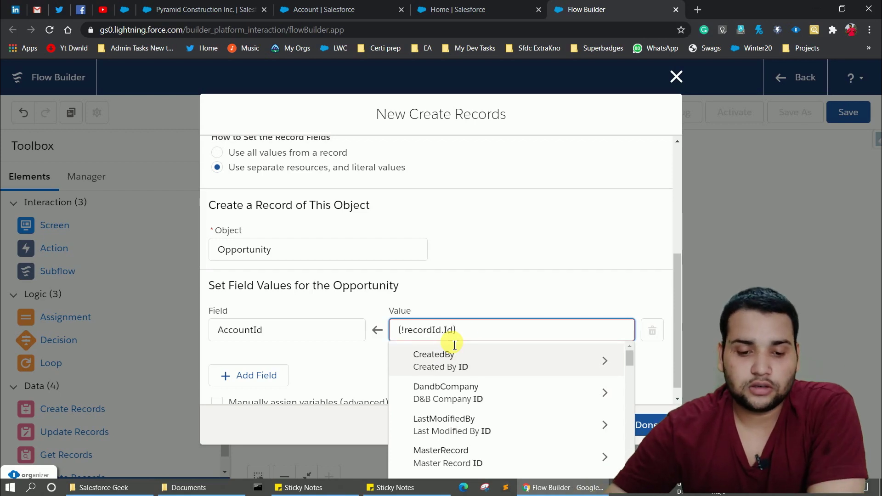
click(324, 370)
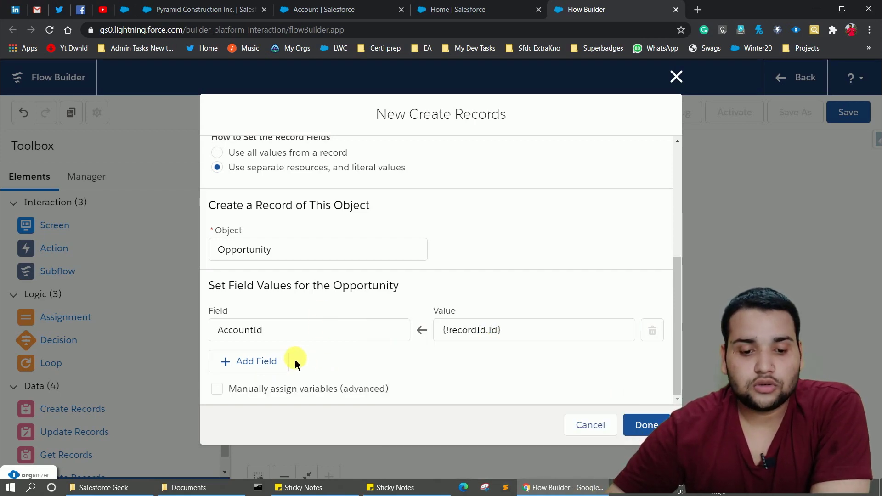
Step: Add an Amount field to the opportunity's field values and set it to {!recordId.AnnualRevenue}
click(266, 368)
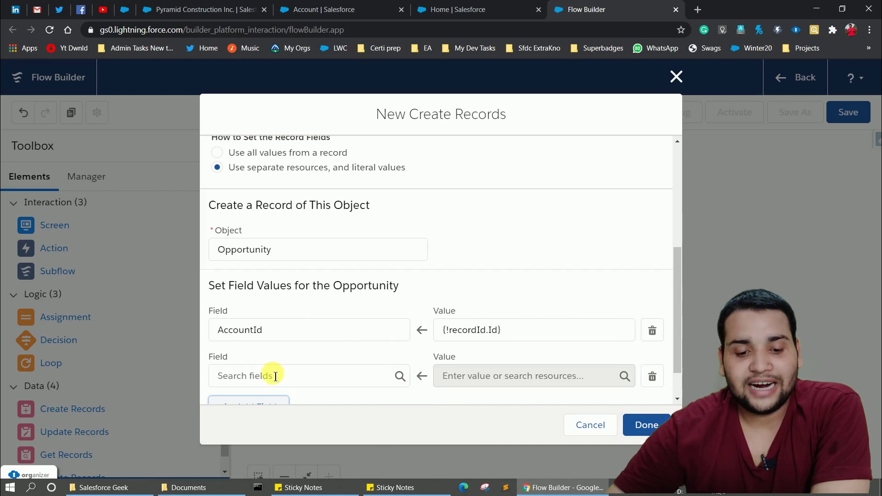
click(280, 376)
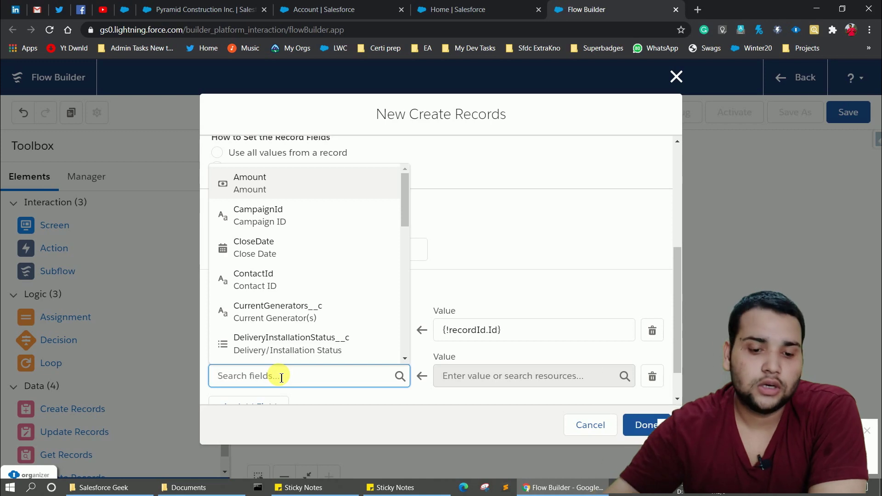
text(amou)
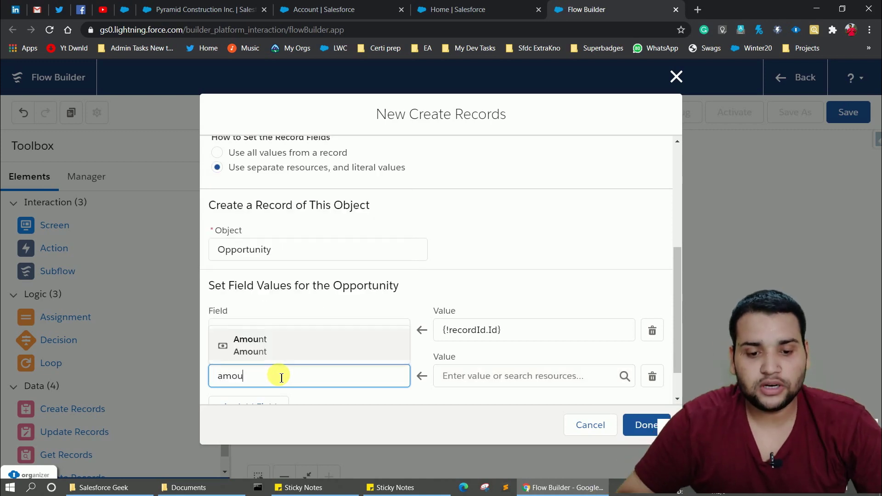
click(284, 353)
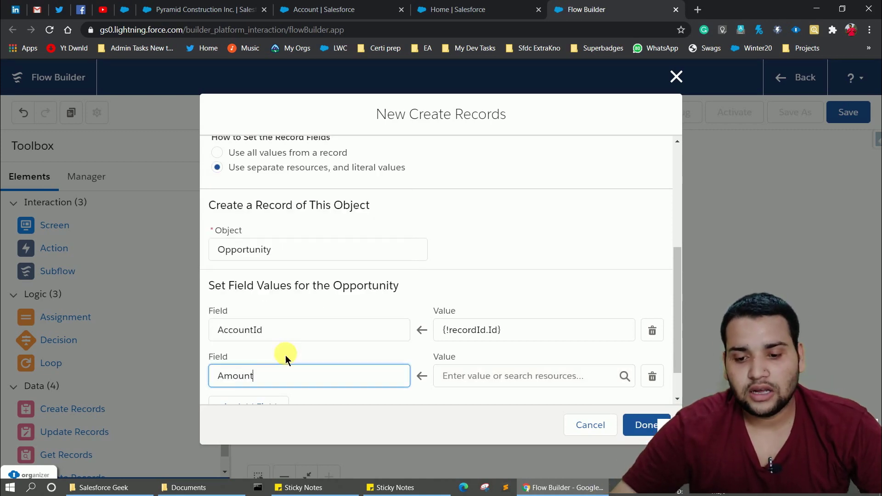
click(516, 386)
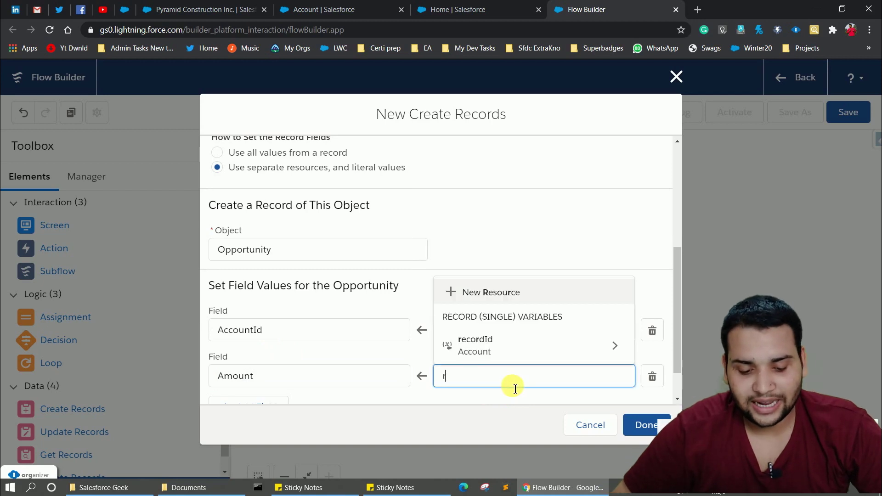
text(record)
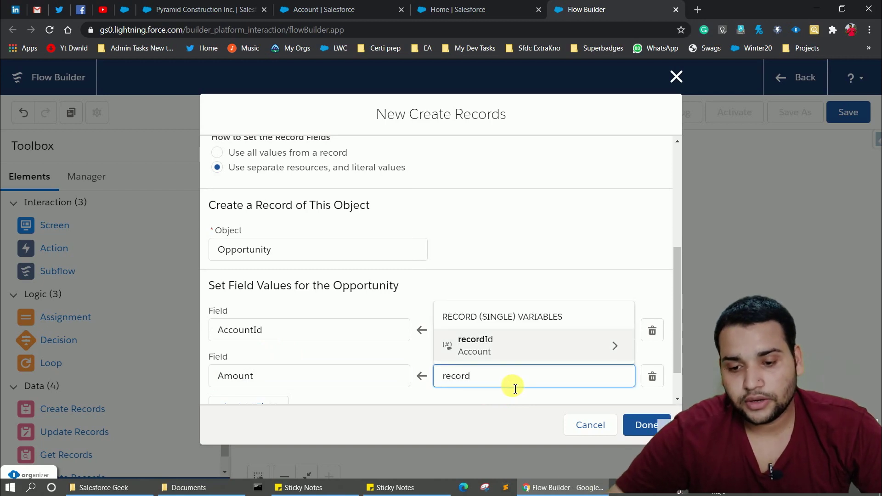
click(472, 351)
text(Ann)
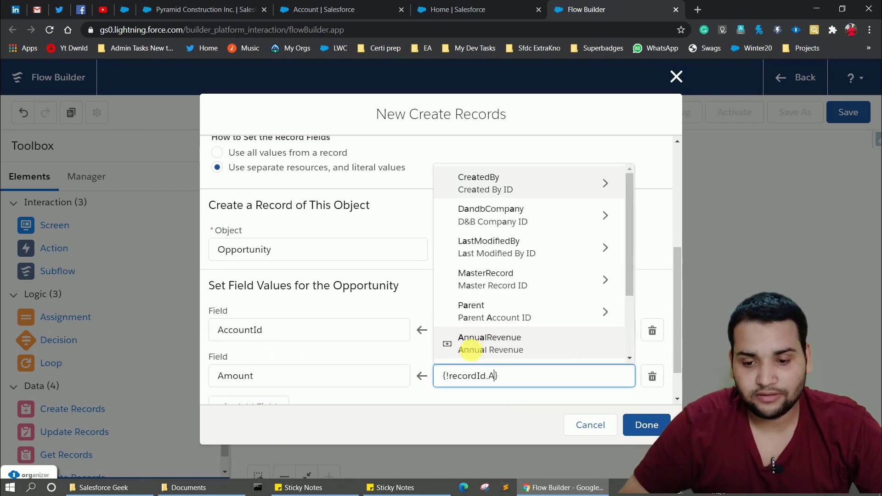
click(470, 352)
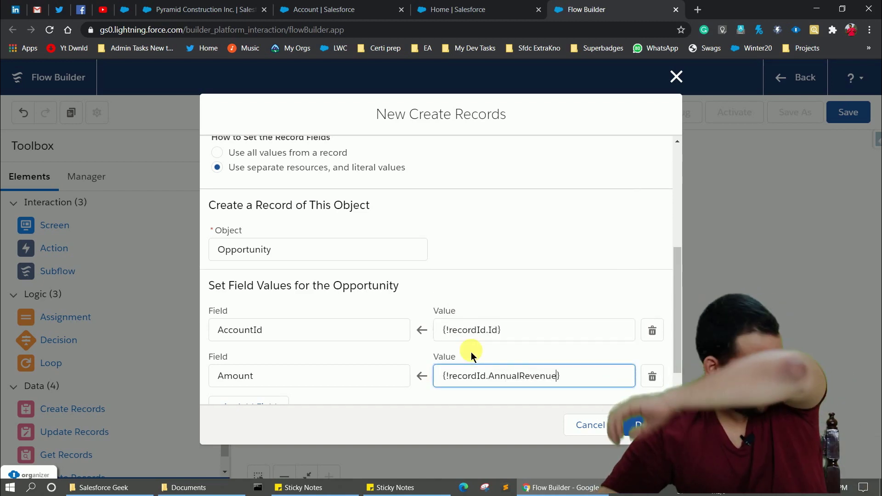
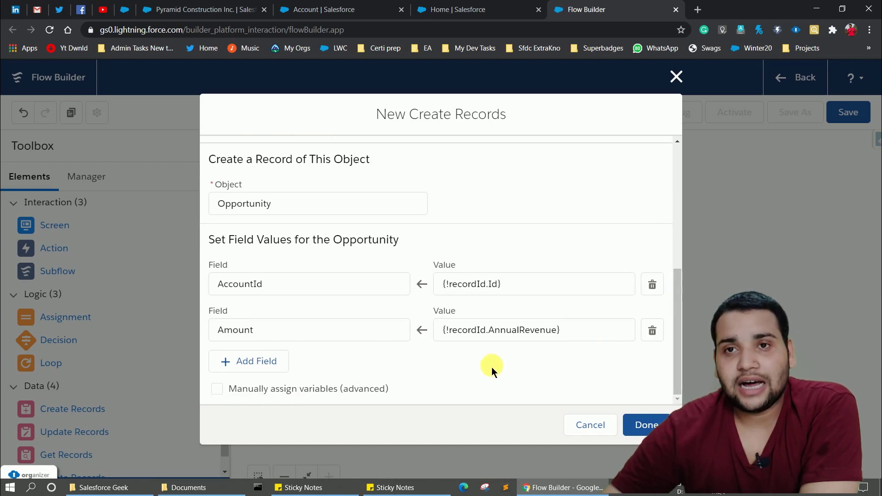
Step: Add another row to the opportunity's field values and choose Name as its field
click(222, 368)
click(228, 376)
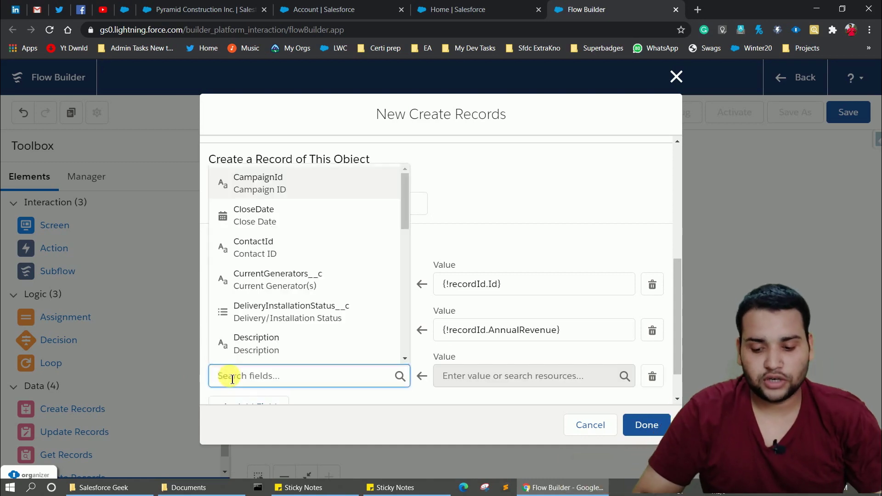
text(nam)
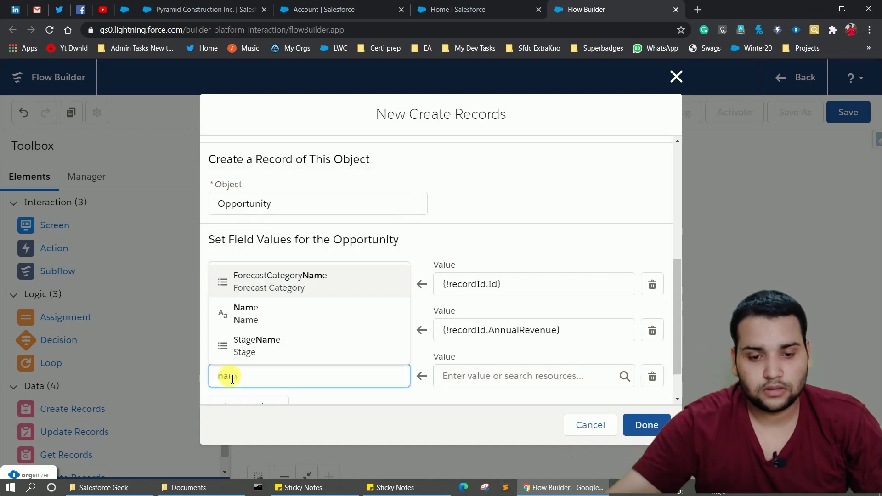
click(239, 310)
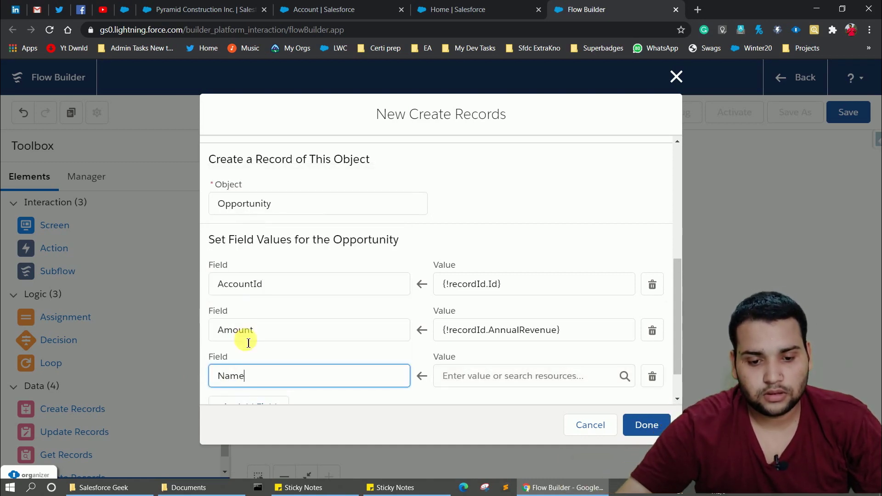
Step: Add two more rows to the opportunity's field values for the StageName and CloseDate fields
click(241, 407)
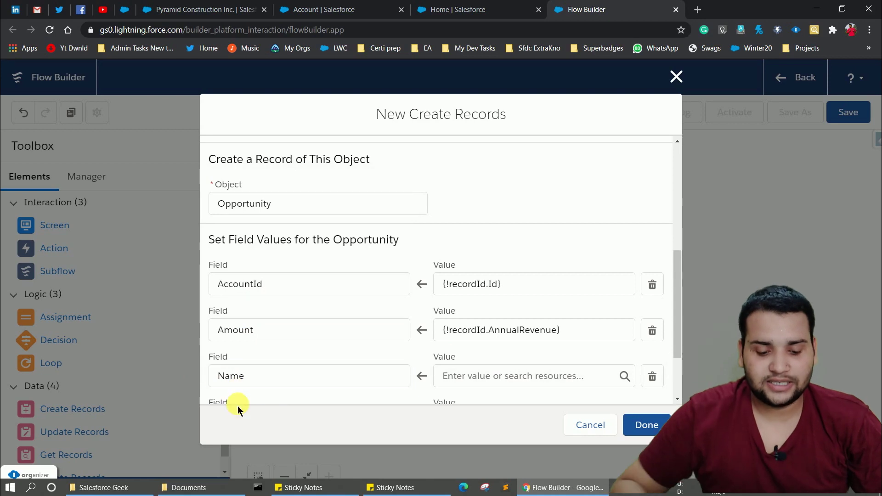
scroll(246, 344, down, 2)
click(244, 338)
text(sta)
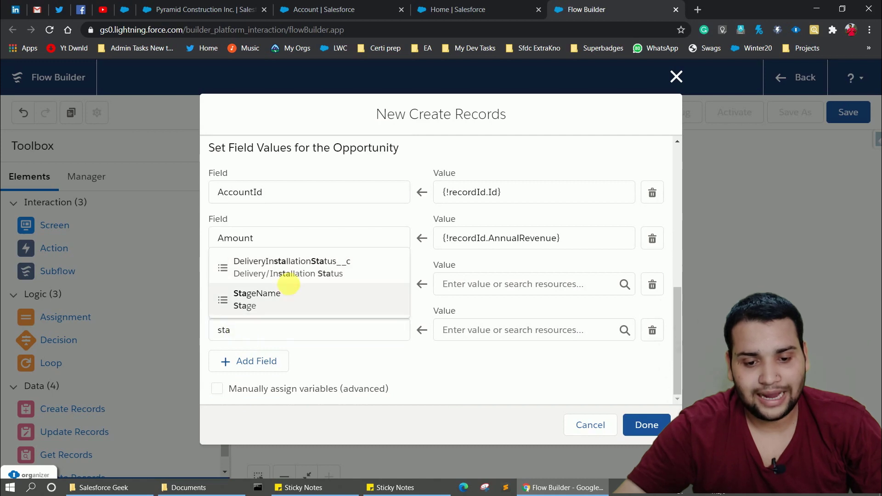
click(275, 296)
click(264, 361)
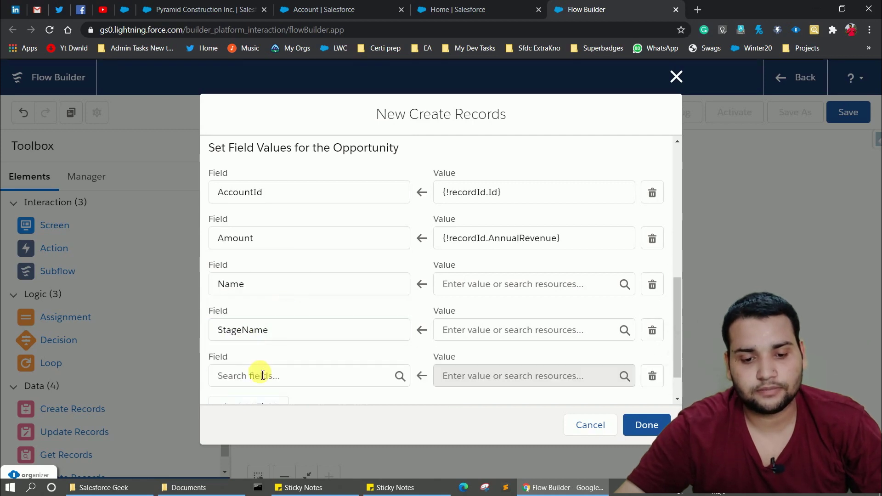
click(257, 375)
text(close)
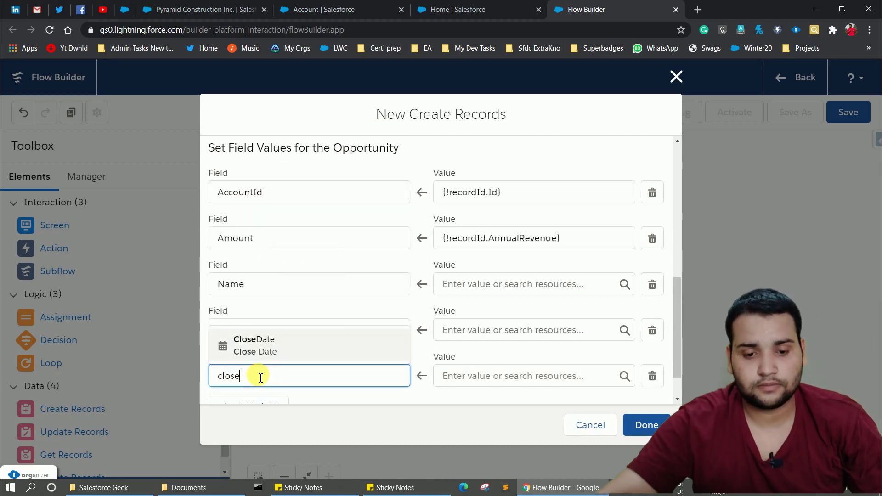
click(282, 349)
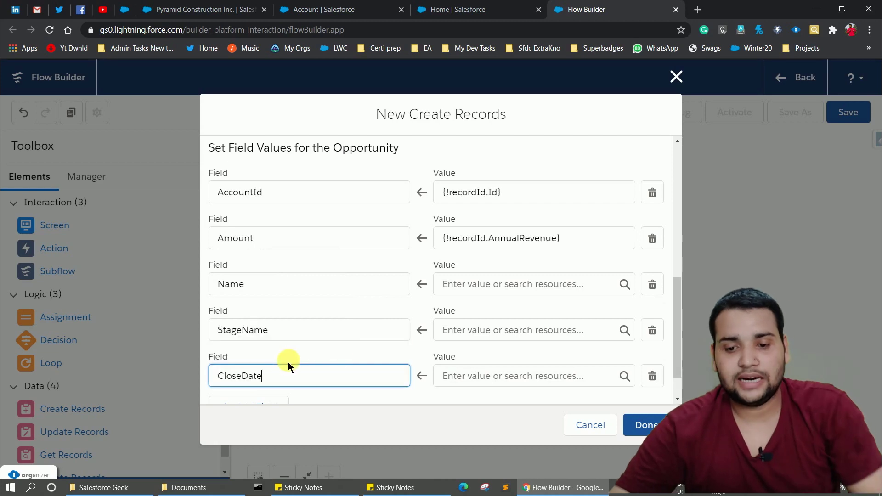
Step: Set the Name field's value to the Opportunity_Name screen component
click(468, 289)
text(na)
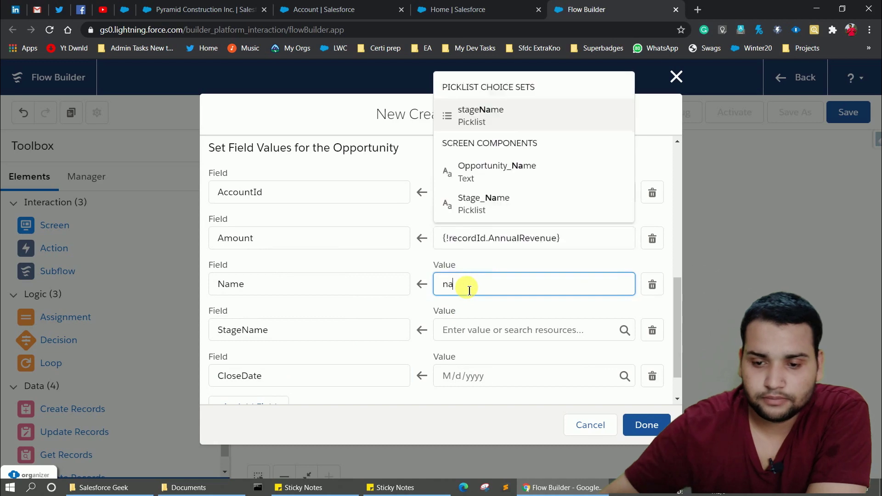
click(538, 222)
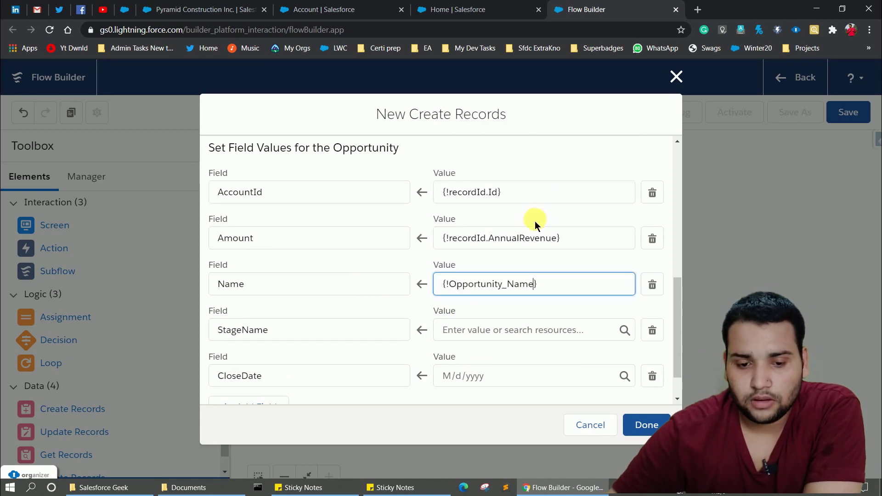
Step: Set the StageName field's value to the stageName picklist choice set
click(468, 329)
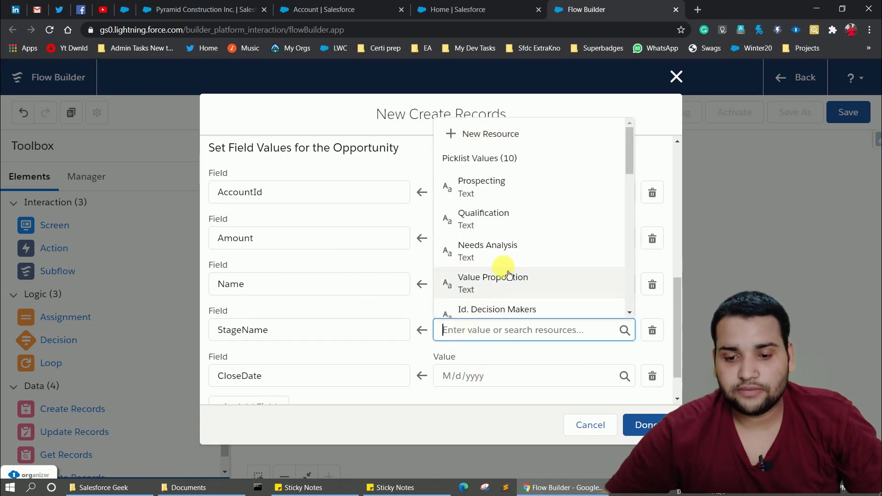
scroll(506, 270, down, 3)
scroll(505, 273, down, 3)
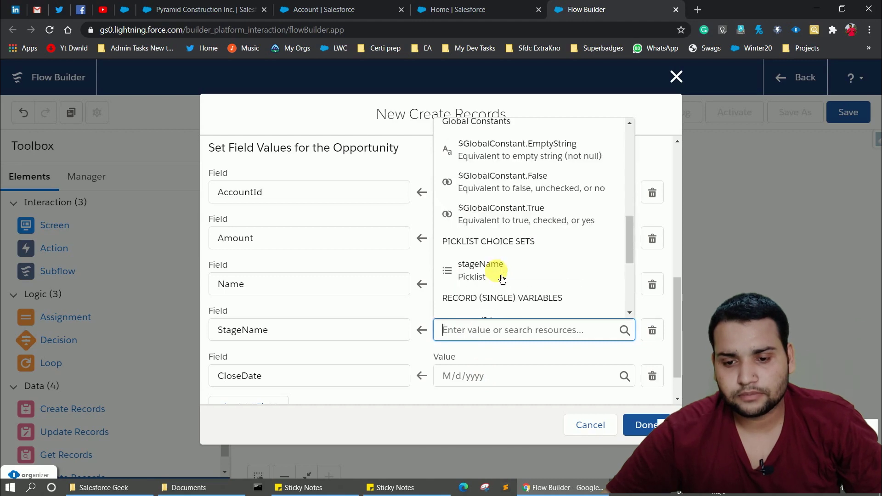
click(501, 275)
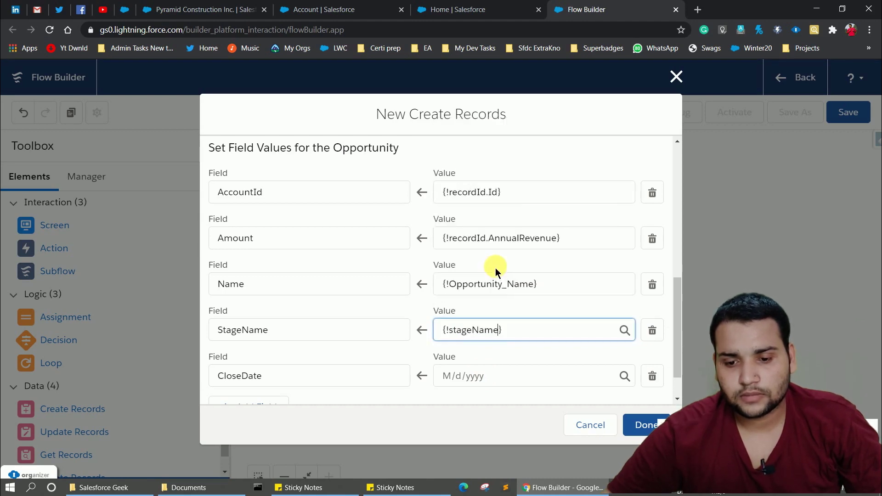
Step: Set the CloseDate field's value to the Close_Date screen component and finish the Create Records element
click(487, 384)
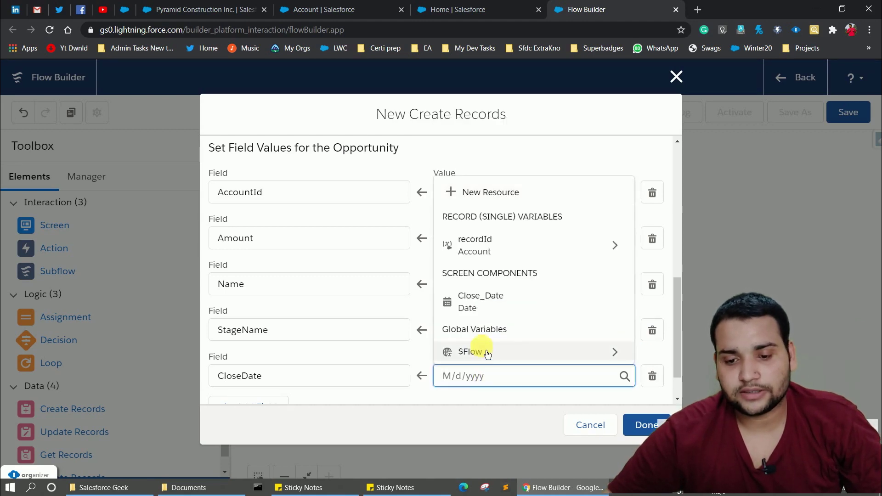
click(478, 310)
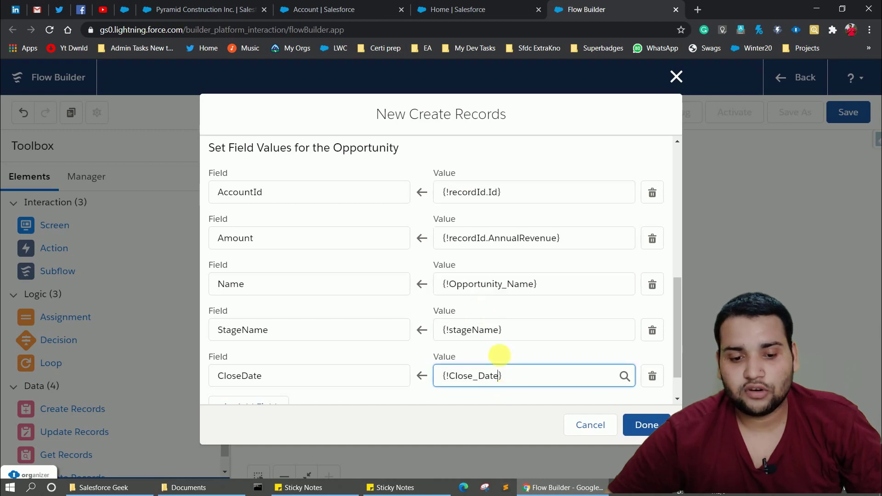
scroll(488, 316, down, 1)
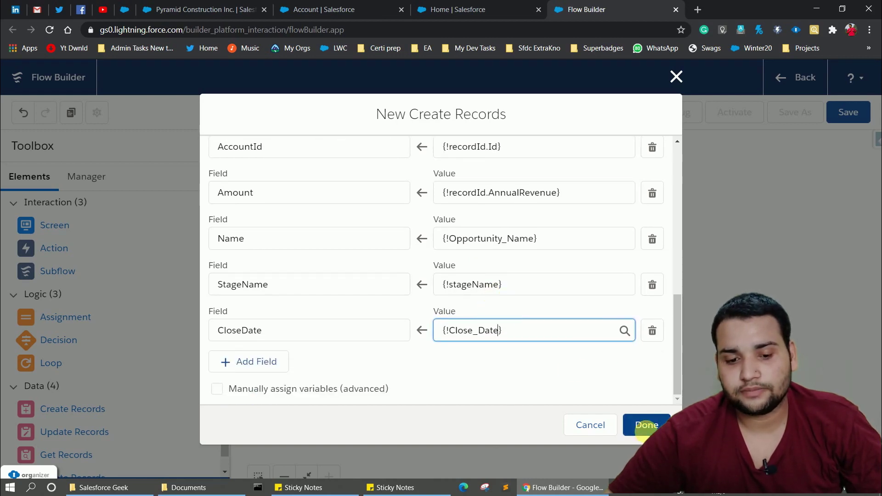
click(646, 425)
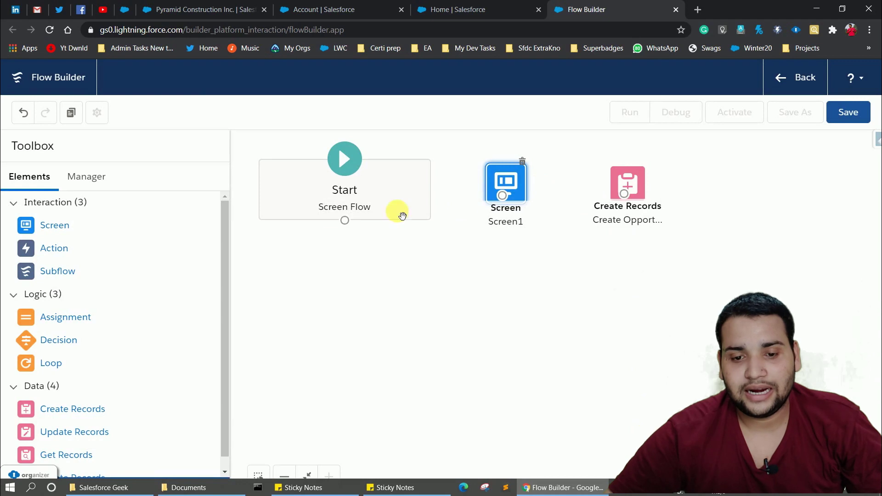
Step: Connect the Start element to Screen1 and Screen1 to the Create Records element
drag(345, 221, 507, 198)
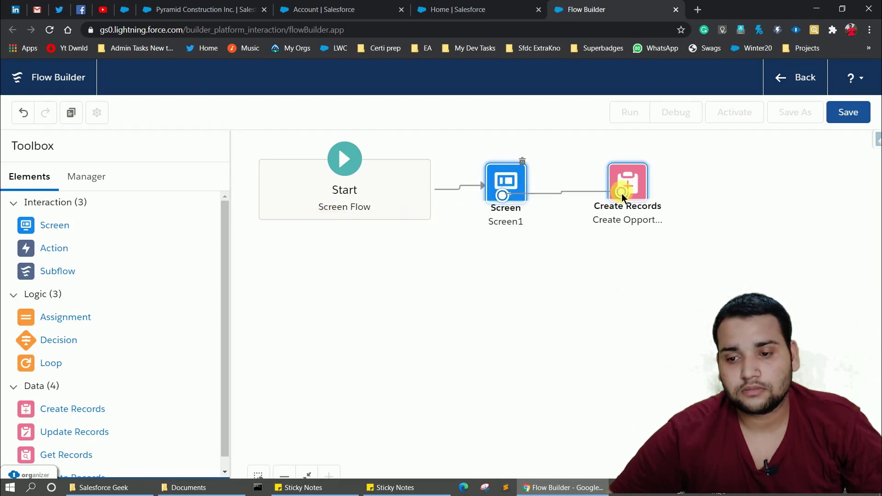
drag(621, 194, 622, 194)
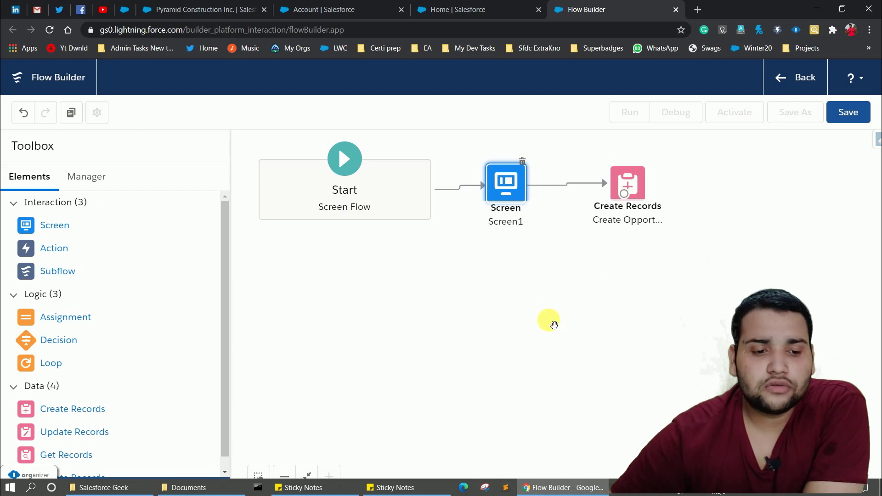
Step: Add a new Screen element after the Create Records element, with label and API name Screen2
drag(28, 224, 699, 189)
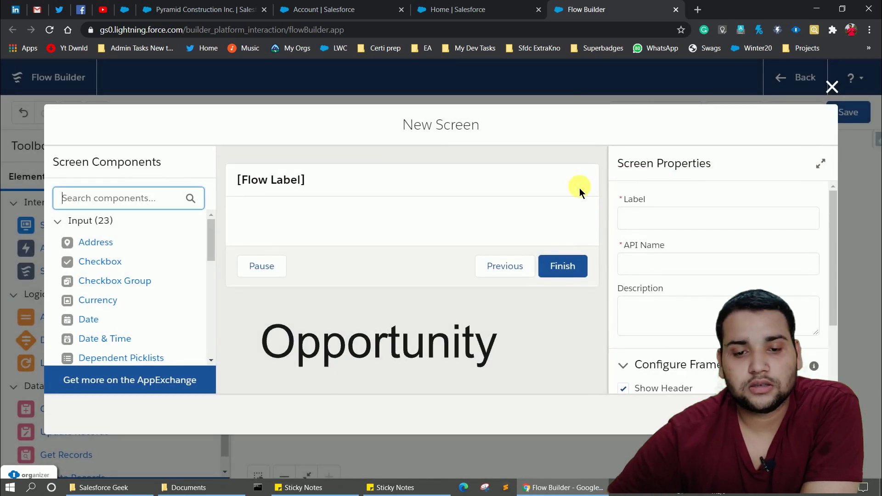
click(700, 219)
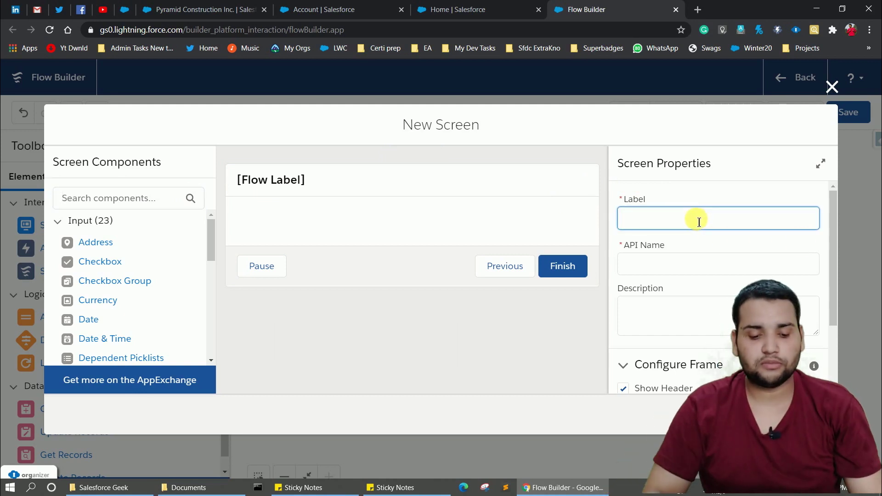
text(Screen)
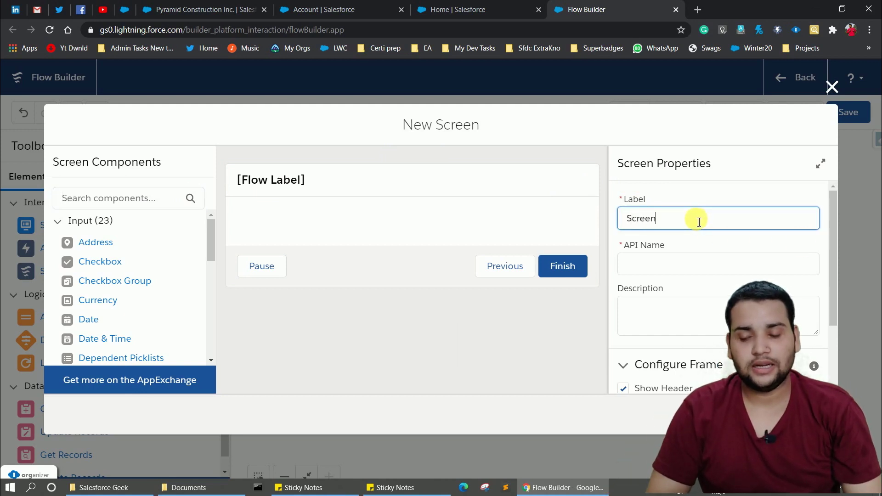
text(2)
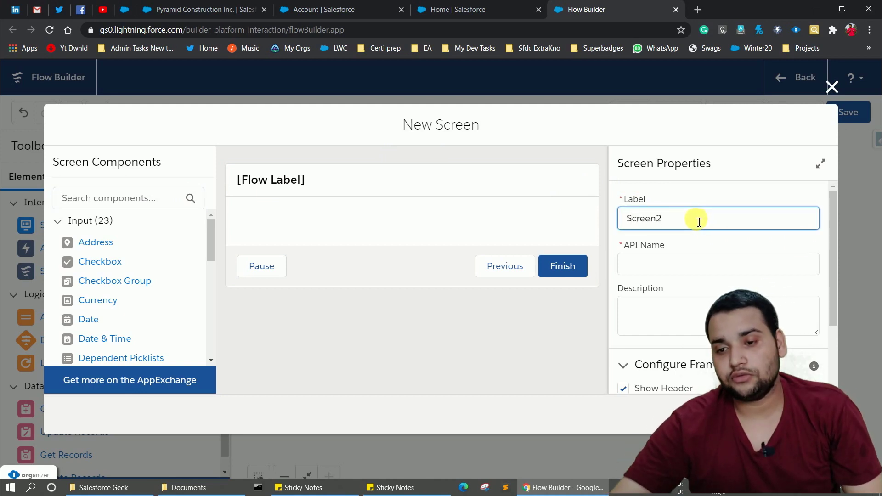
click(646, 271)
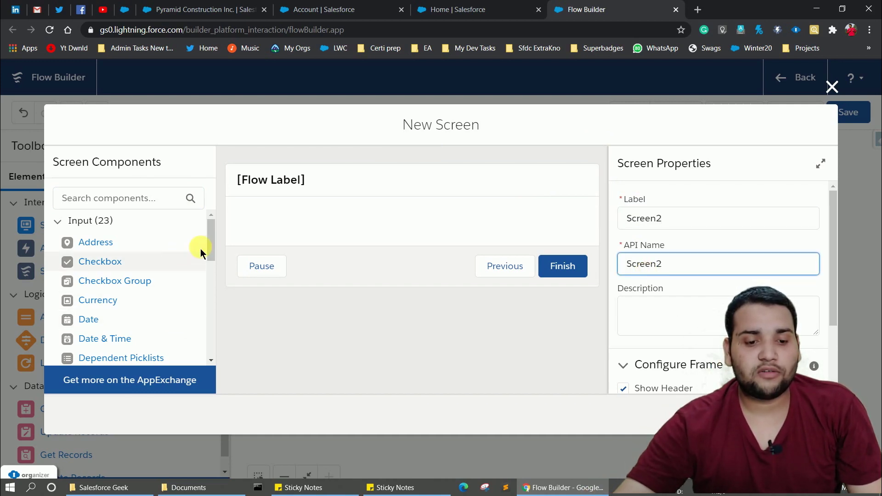
Step: Add a Display Text component named myText to Screen2, reading "Hurray Opportunity is Created with Amount as Annual Revenue", and finish the screen
drag(210, 251, 211, 338)
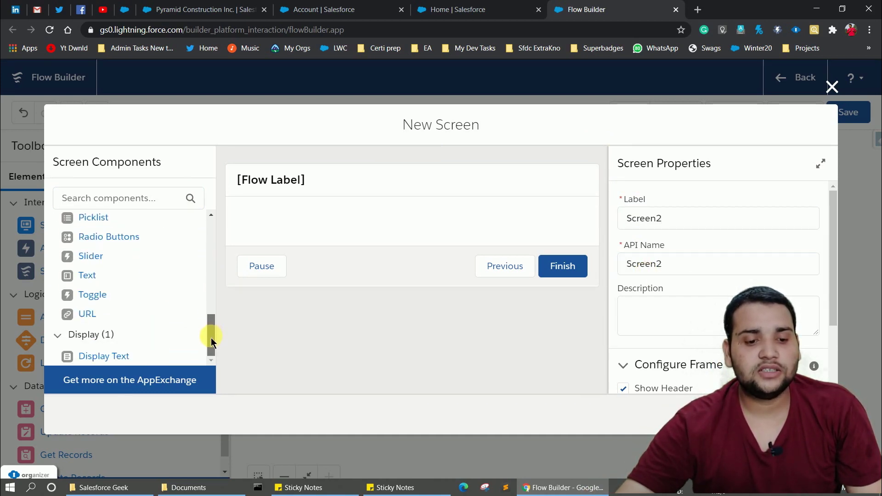
drag(225, 272, 264, 219)
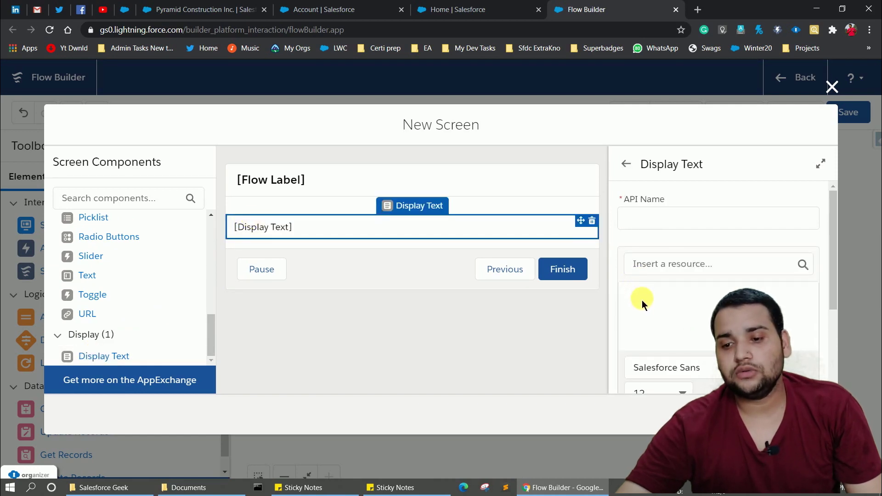
click(653, 226)
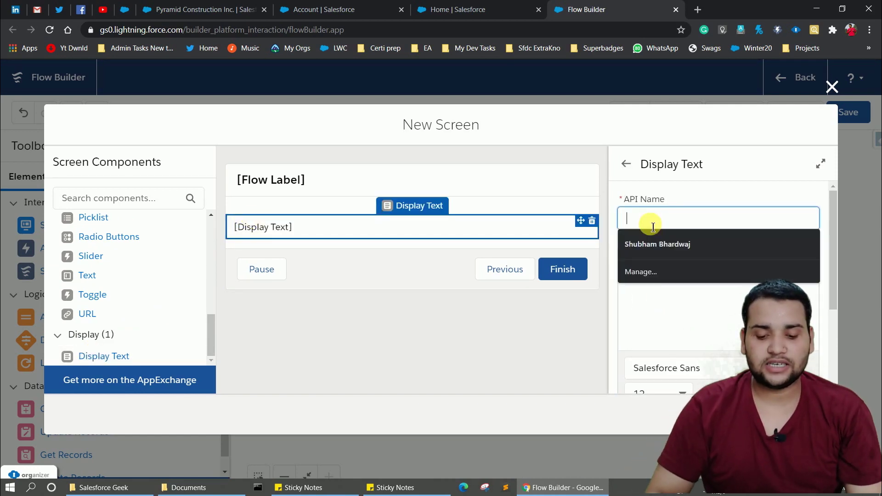
text(myText)
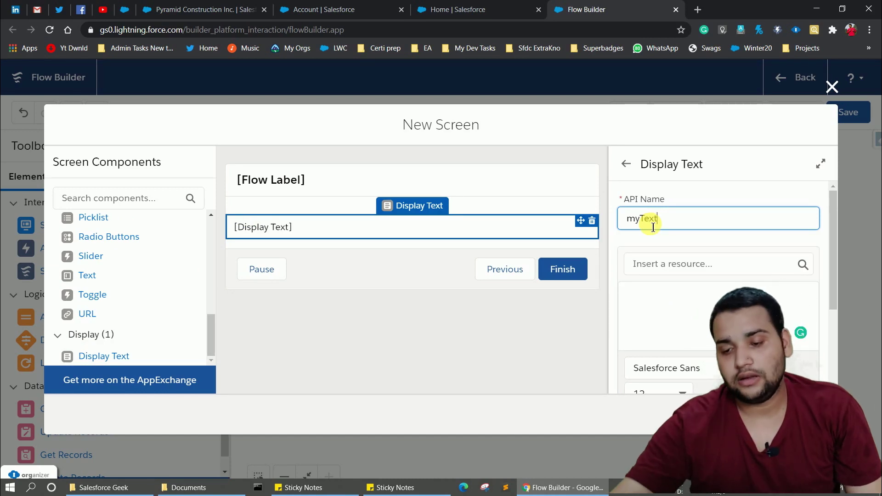
click(705, 299)
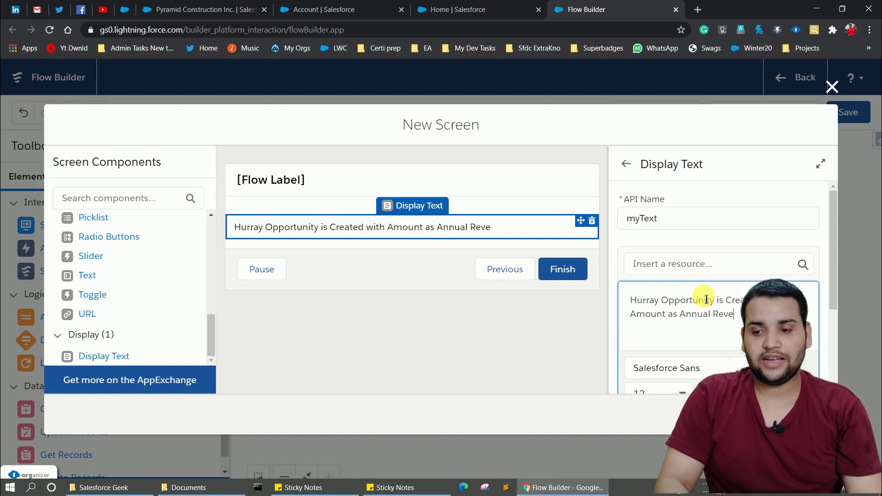
text(nue)
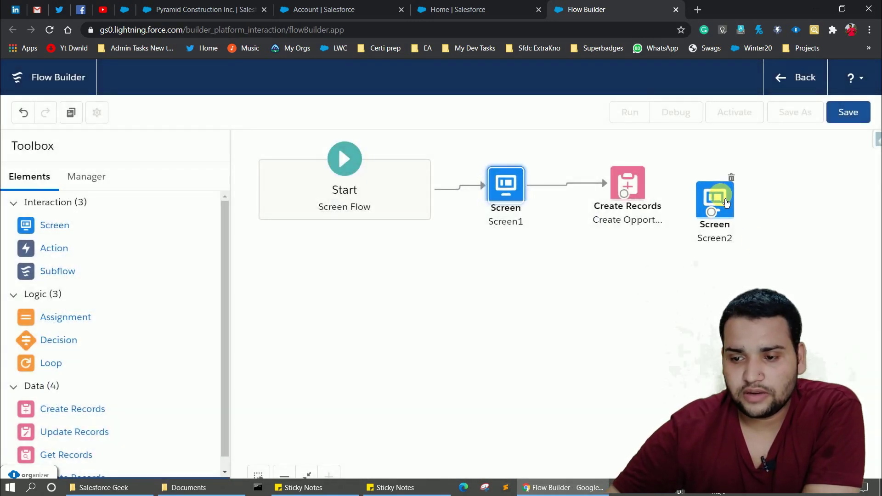
Step: Disable the Pause navigation option on Screen2 and connect the Create Records element to that screen
double_click(721, 199)
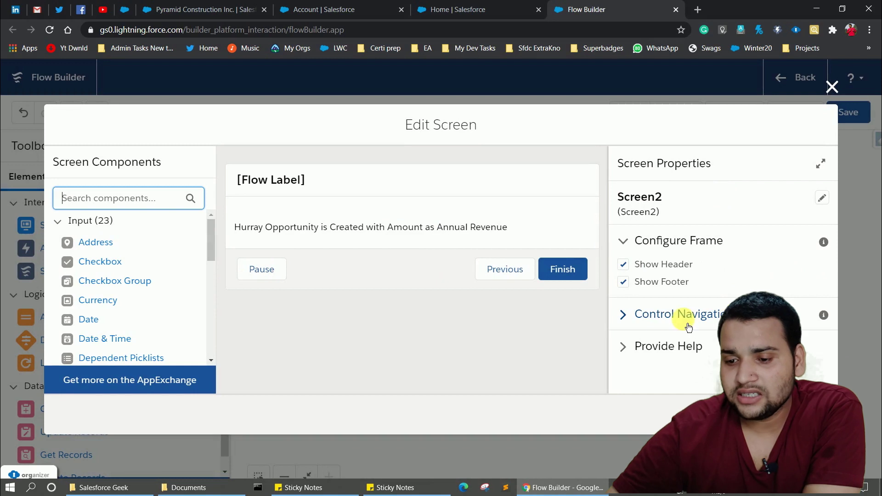
click(623, 315)
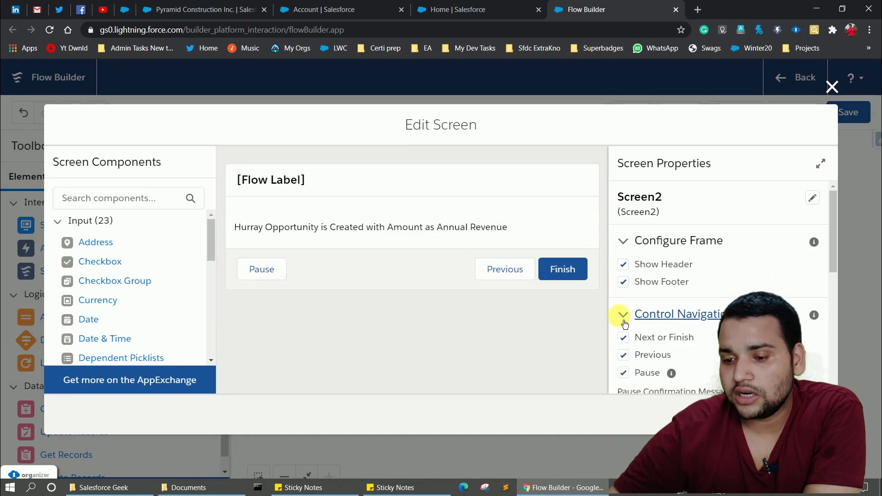
click(623, 373)
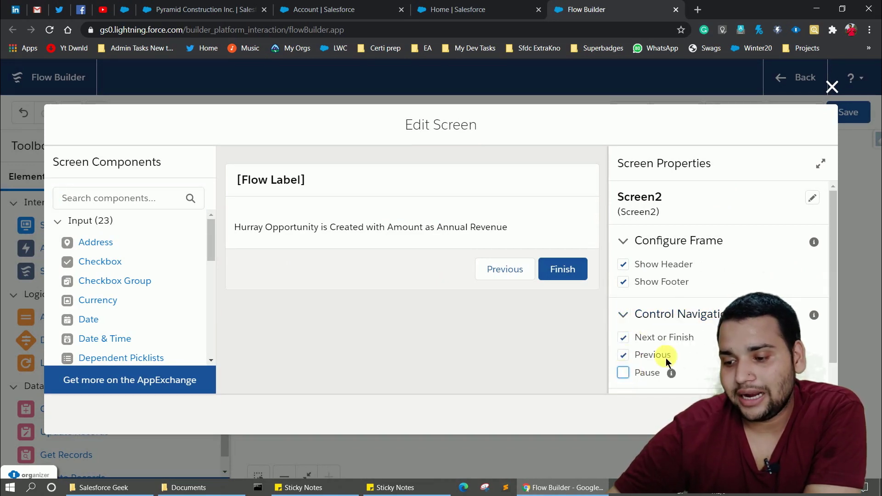
click(808, 414)
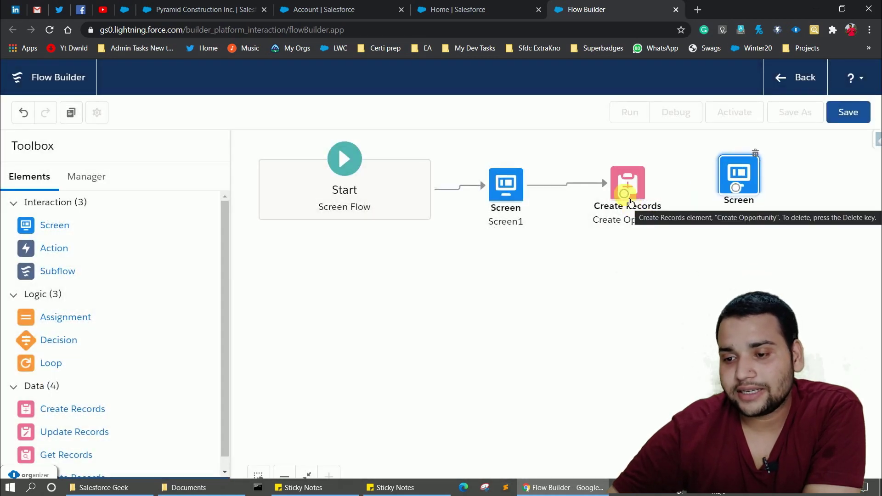
drag(624, 193, 740, 188)
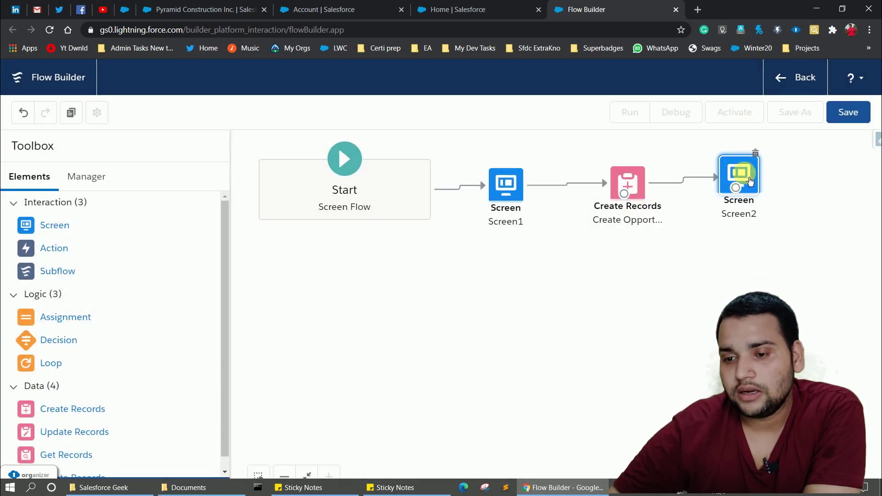
Step: Save the flow with label Create Opportunity and API name Create_Opportunity, and activate it
click(849, 115)
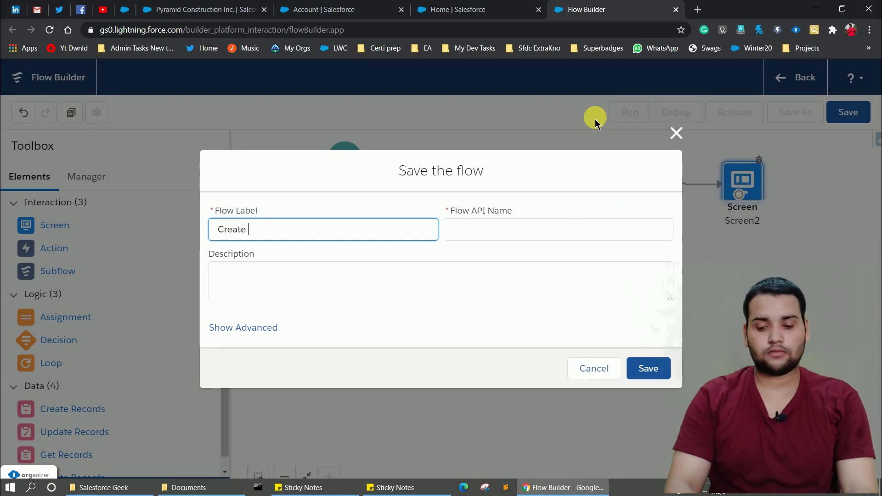
text(pportunit)
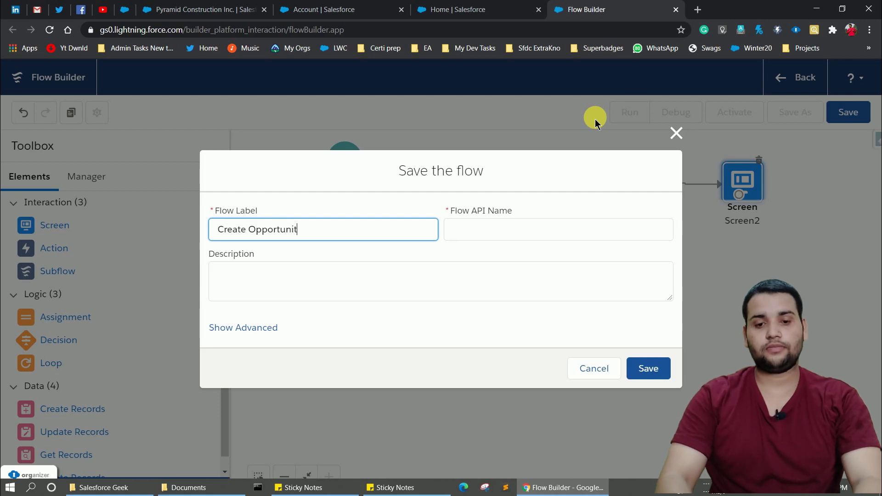
text(y)
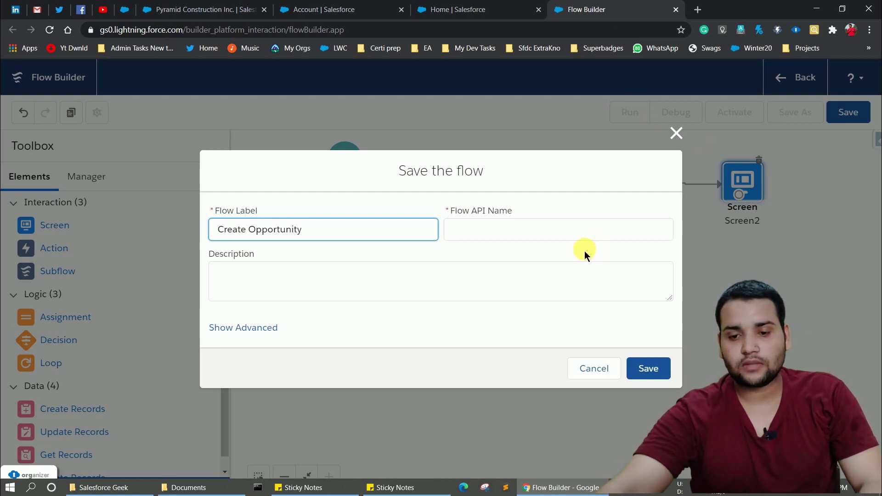
click(535, 232)
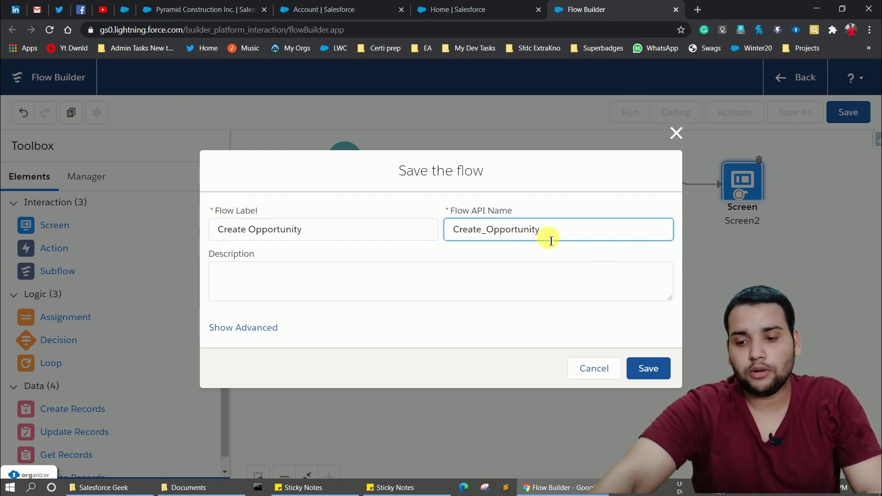
click(644, 368)
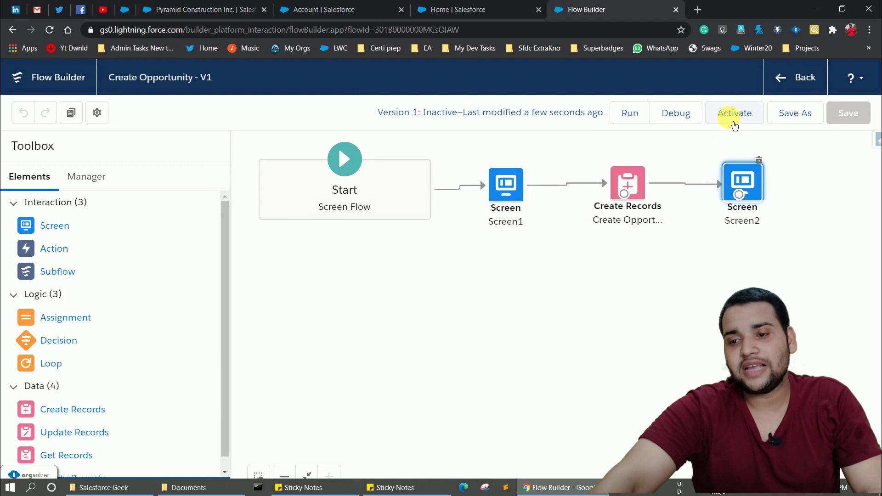
click(734, 115)
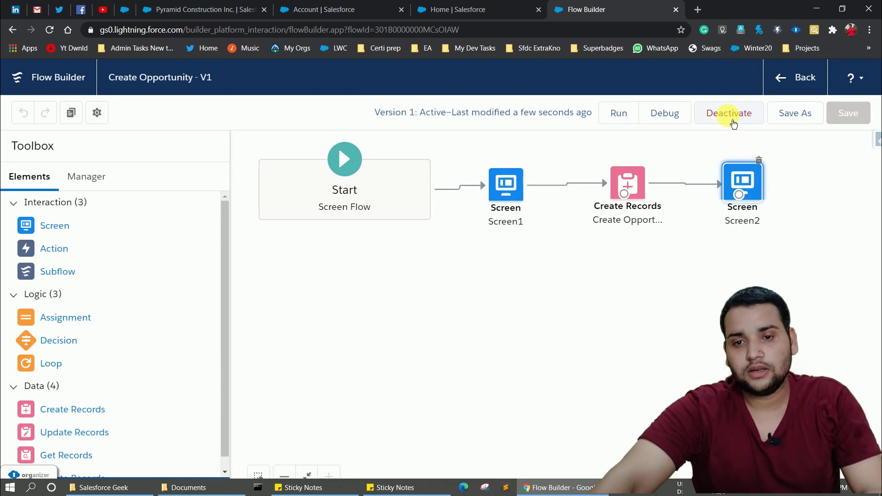
Step: Start a new action on the Account object with action type Flow, using the Create Opportunity flow
click(340, 10)
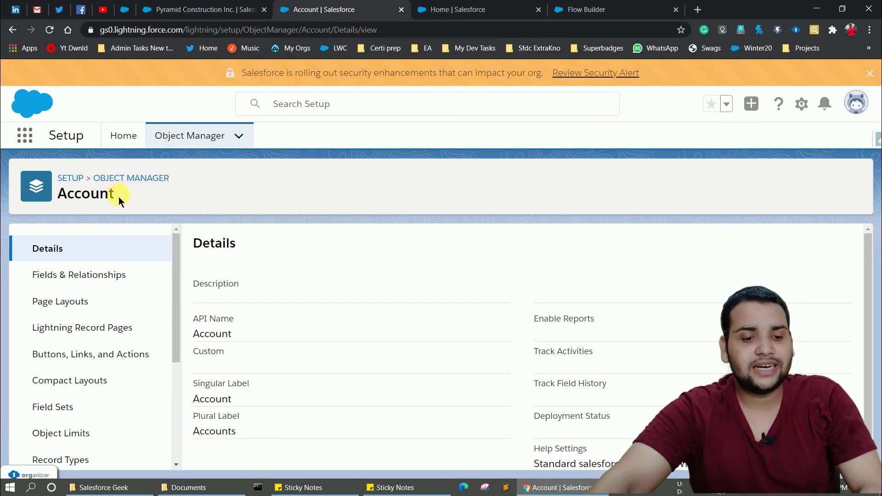
click(83, 355)
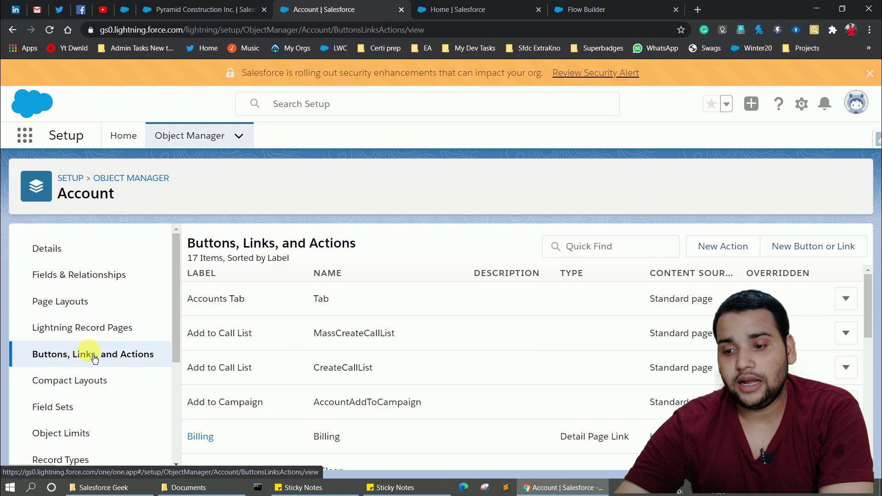
click(725, 257)
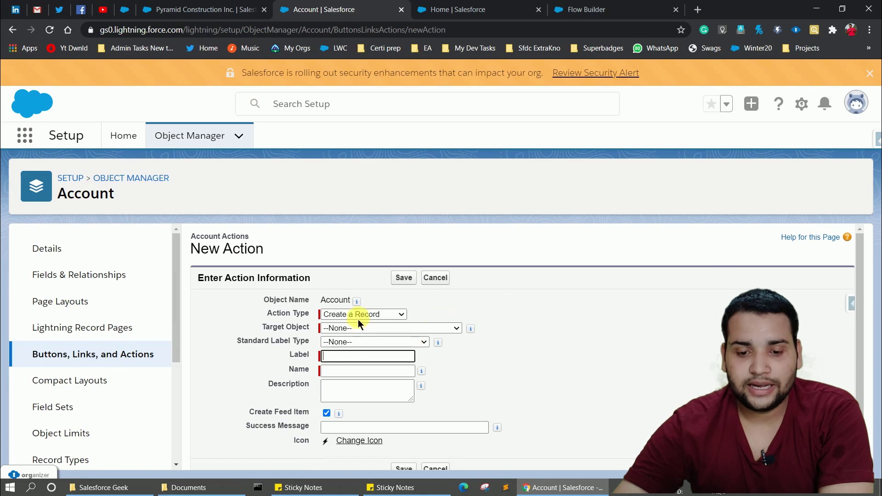
click(357, 315)
click(343, 382)
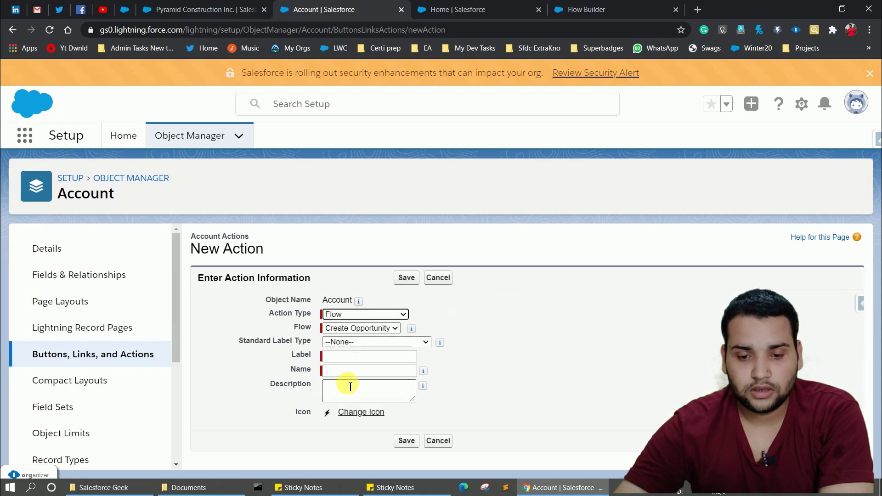
click(348, 329)
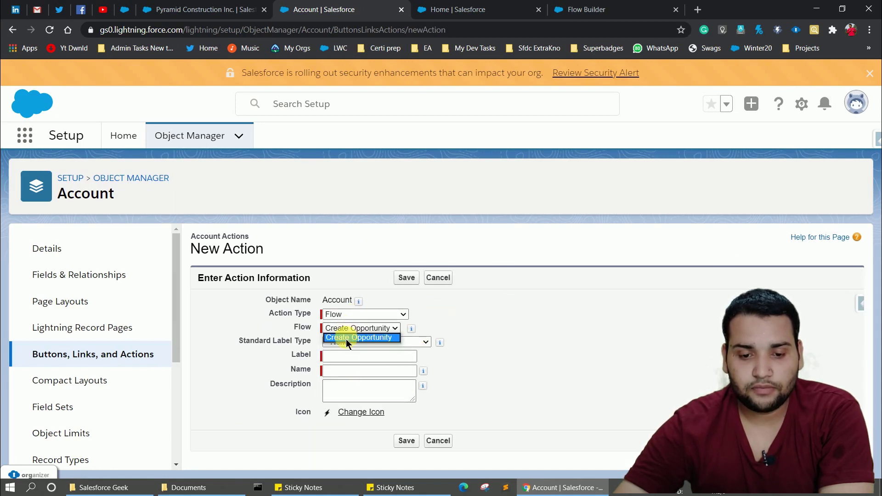
click(346, 338)
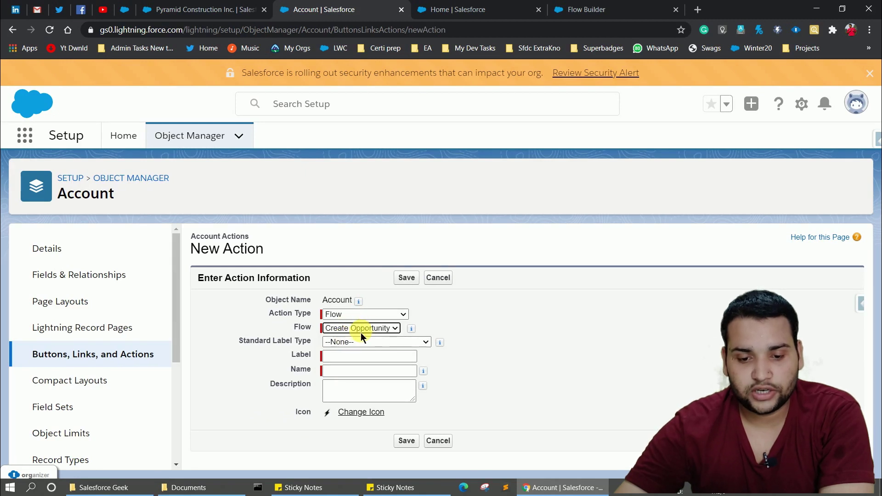
Step: Label the action "Opportunity by Flow" with the name Opportunity_by_Flow, and save it
click(351, 356)
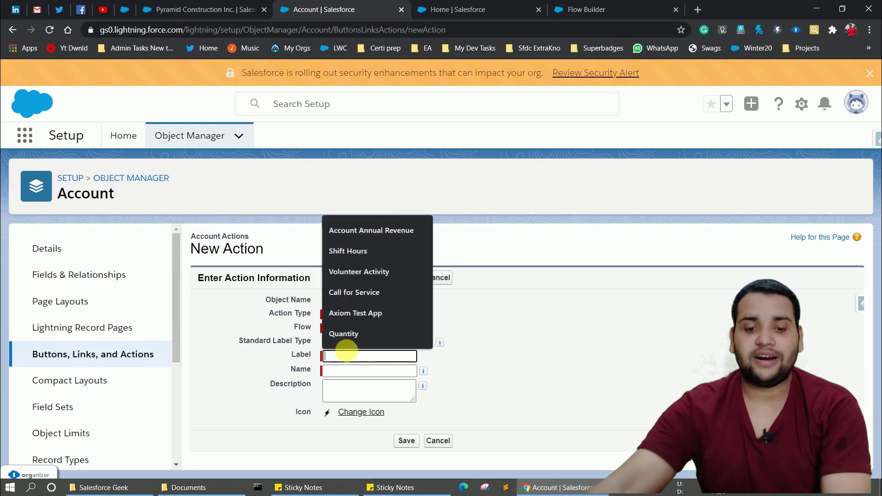
text(Opportunity by )
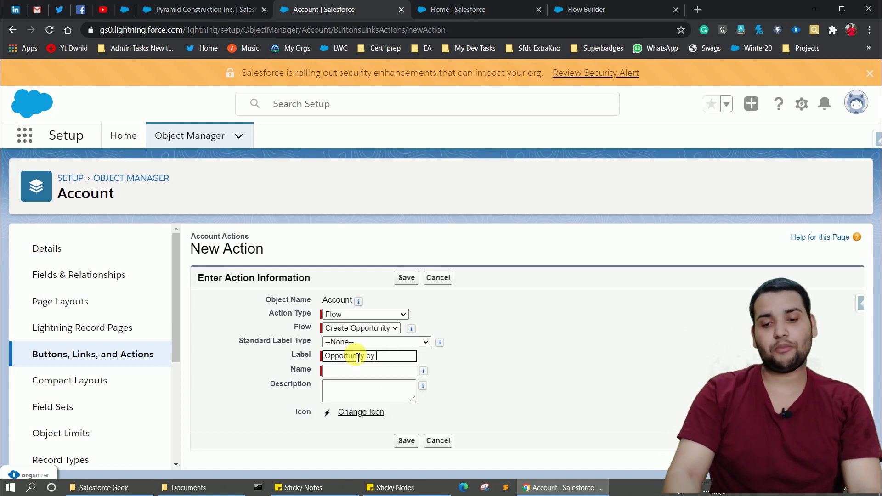
text(Flow)
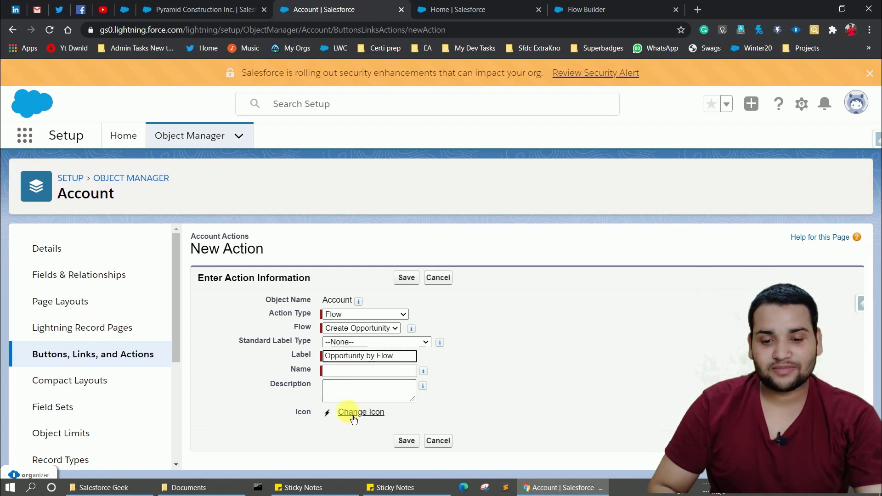
click(342, 373)
click(489, 412)
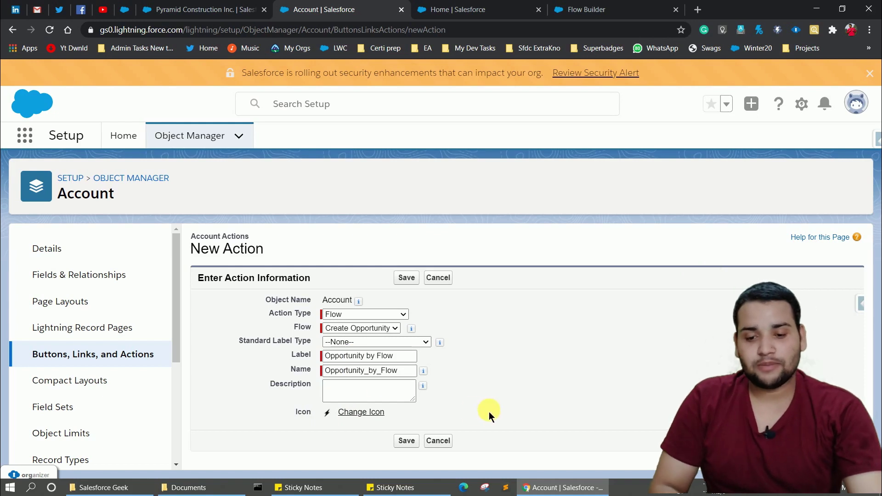
click(415, 441)
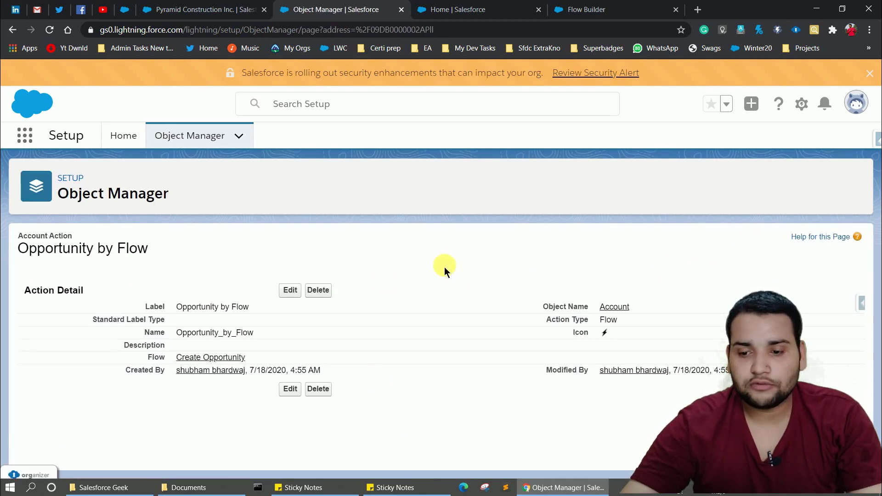
Step: Open the Account object's page layout named Account Layout for editing
click(611, 308)
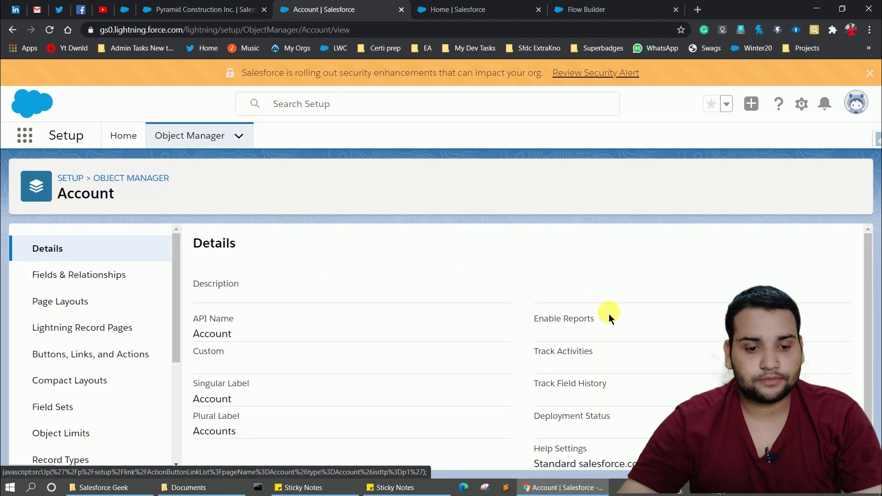
click(53, 302)
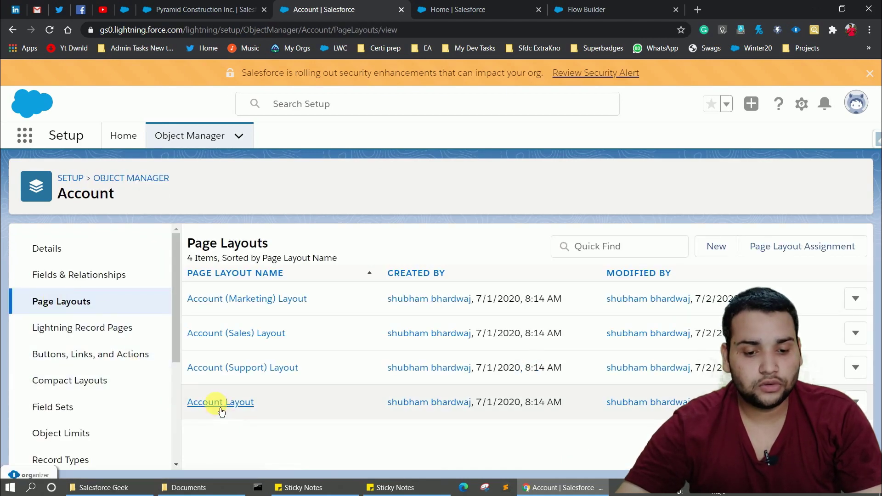
click(221, 408)
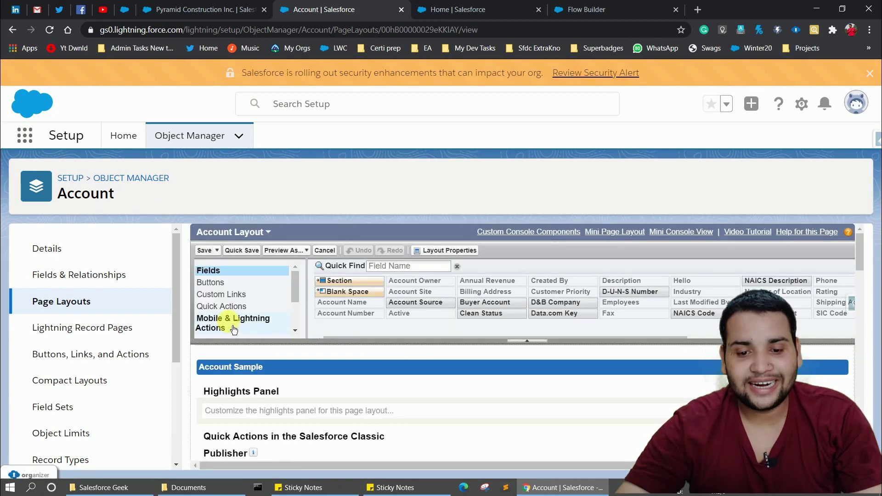
Step: Add the Opportunity by Flow action as the first of the Salesforce Mobile and Lightning Experience Actions, and save the layout
click(235, 329)
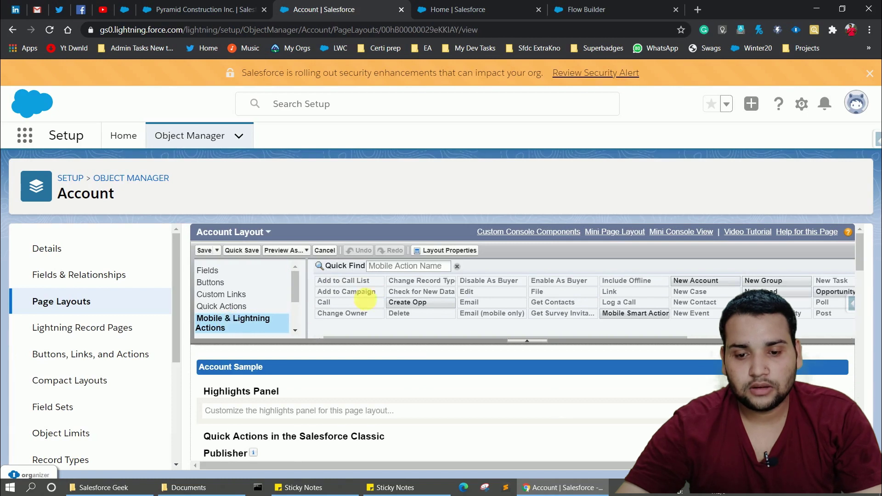
click(409, 266)
text(opp)
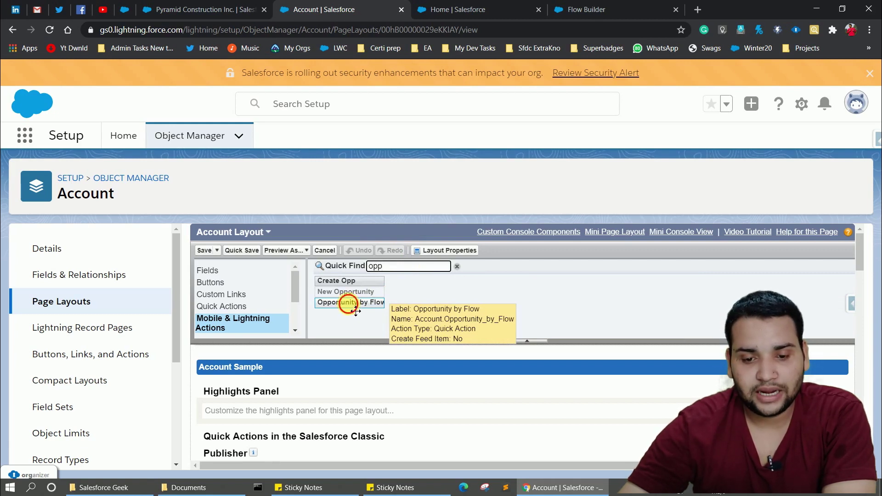
drag(356, 312, 195, 341)
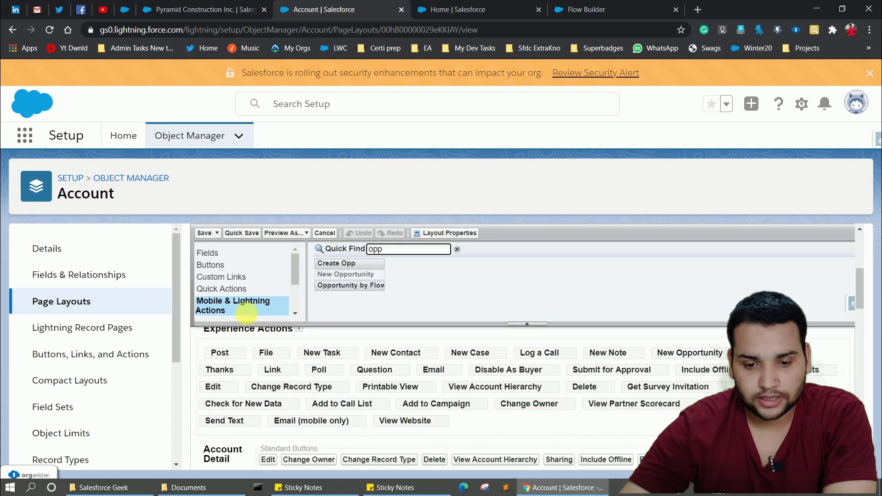
drag(354, 285, 210, 400)
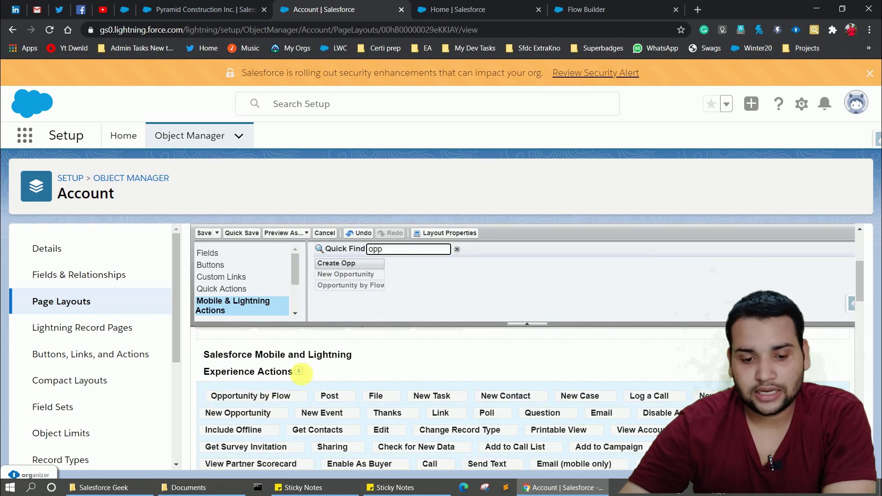
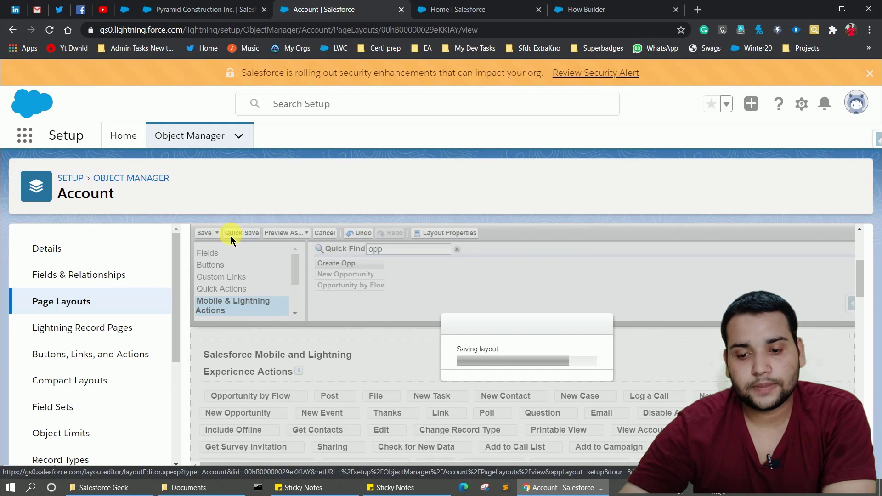
Step: Reload the Pyramid Construction Inc. account record and review its actions and related contacts and opportunities
click(195, 10)
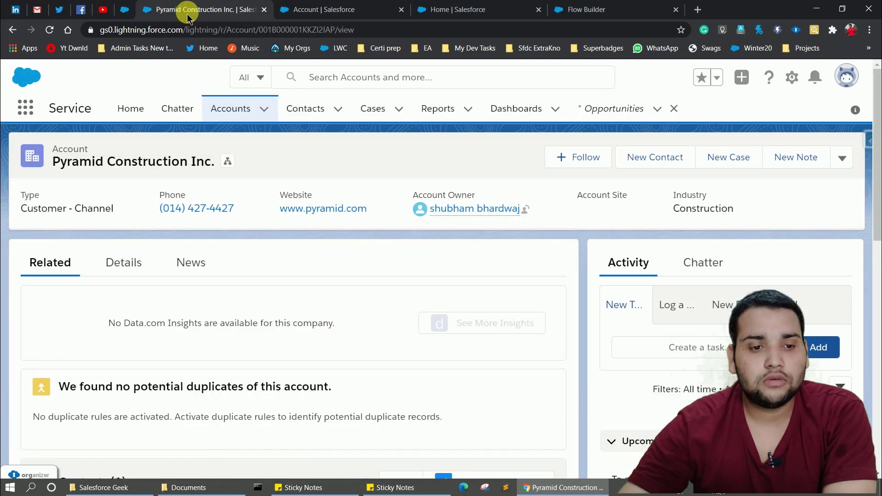
click(47, 30)
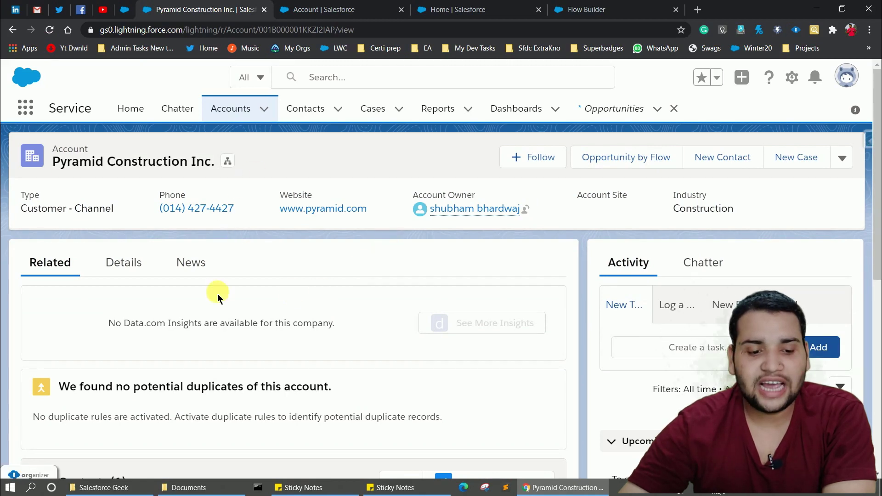
scroll(211, 303, down, 8)
scroll(209, 309, up, 4)
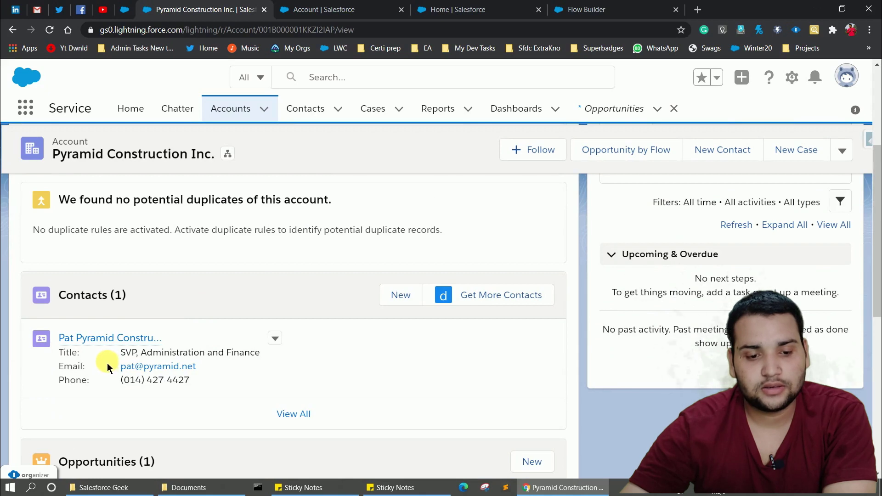
Step: Check the Annual Revenue value in the Pyramid Construction Inc. account details
scroll(195, 363, up, 4)
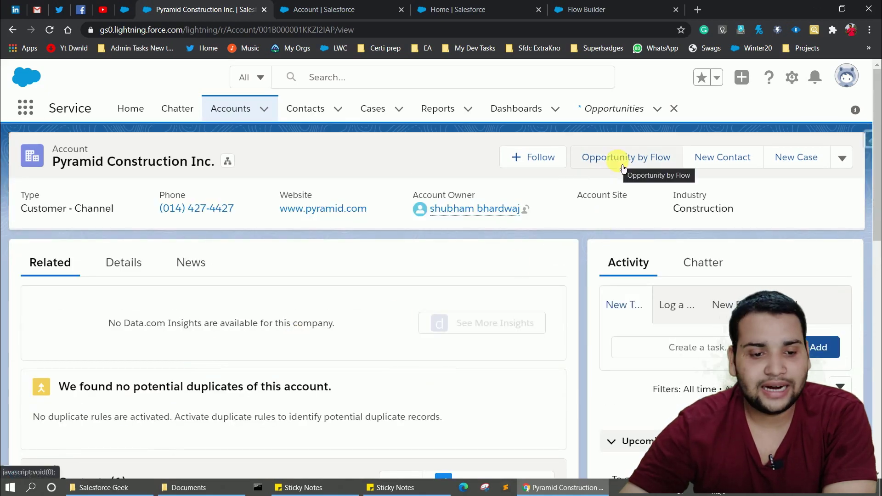
click(129, 267)
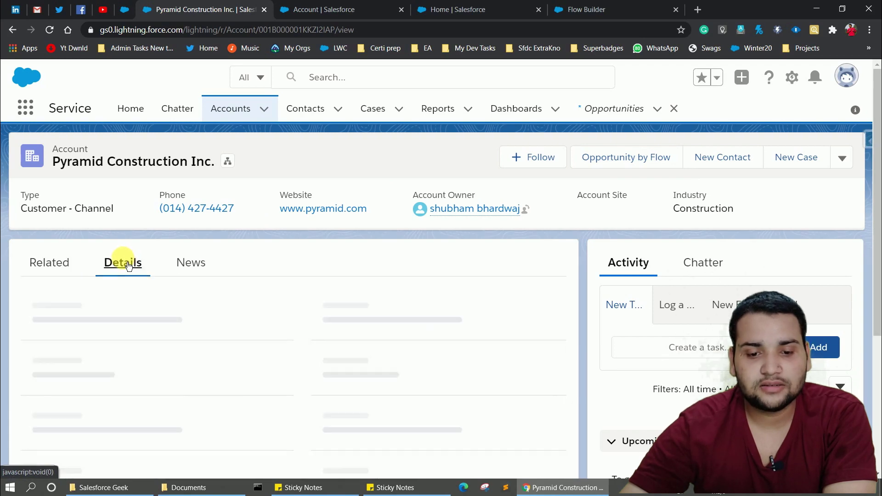
scroll(181, 285, down, 4)
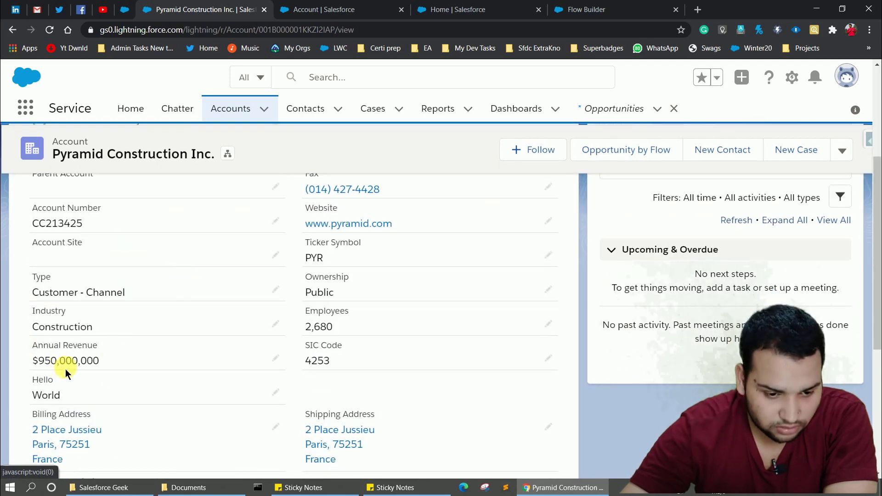
drag(109, 361, 35, 360)
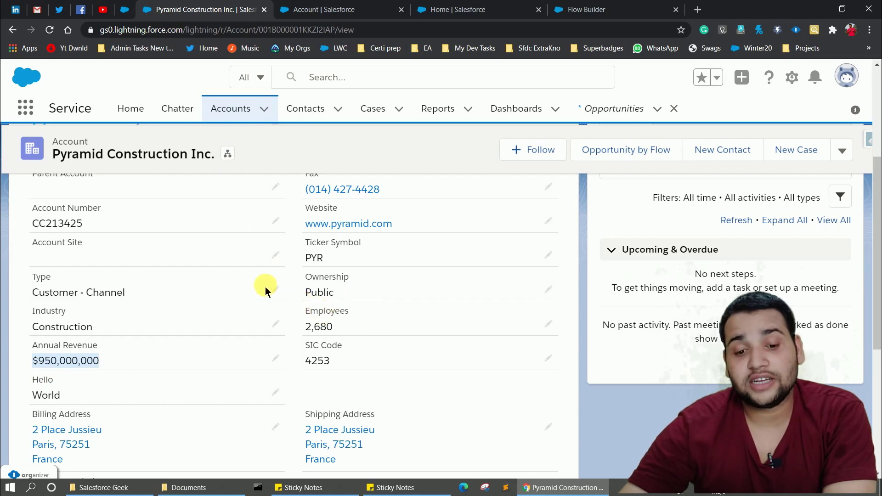
Step: Run Opportunity by Flow on the account with opportunity name Salesforcegeek, close date Jul 31, 2020 and stage Negotiation/Review, and submit the screen
scroll(252, 305, up, 5)
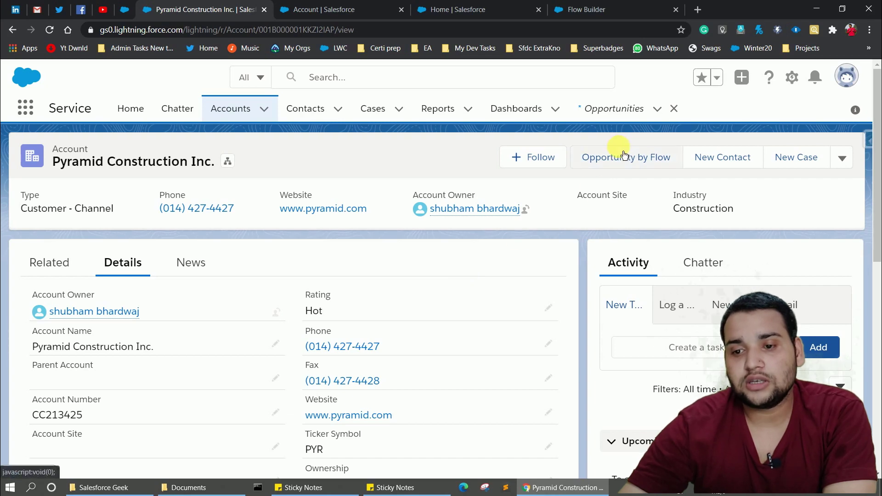
click(597, 162)
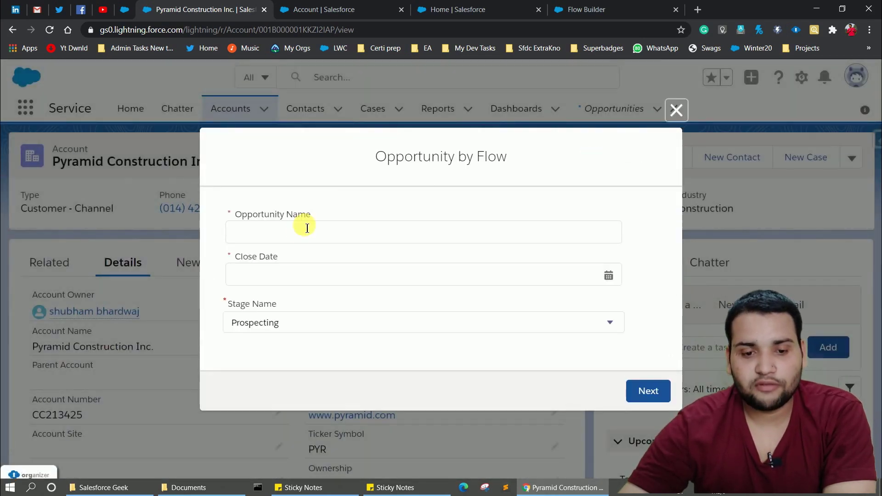
click(300, 232)
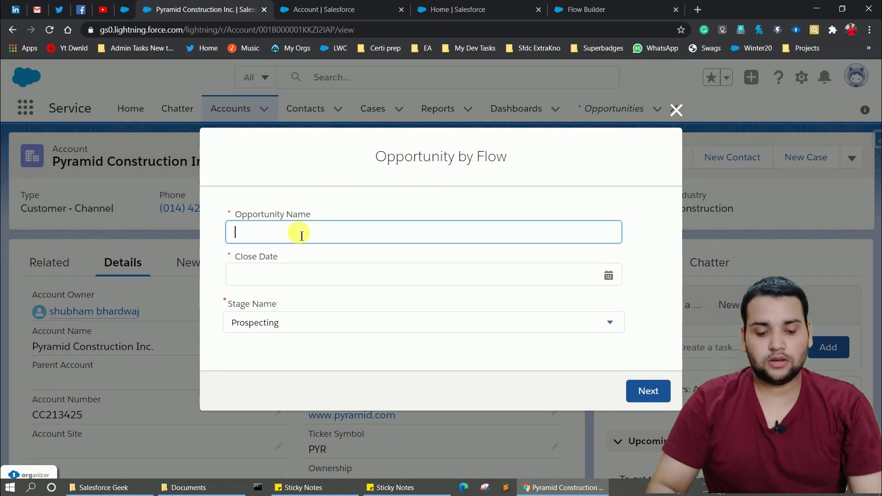
text(Salesfo)
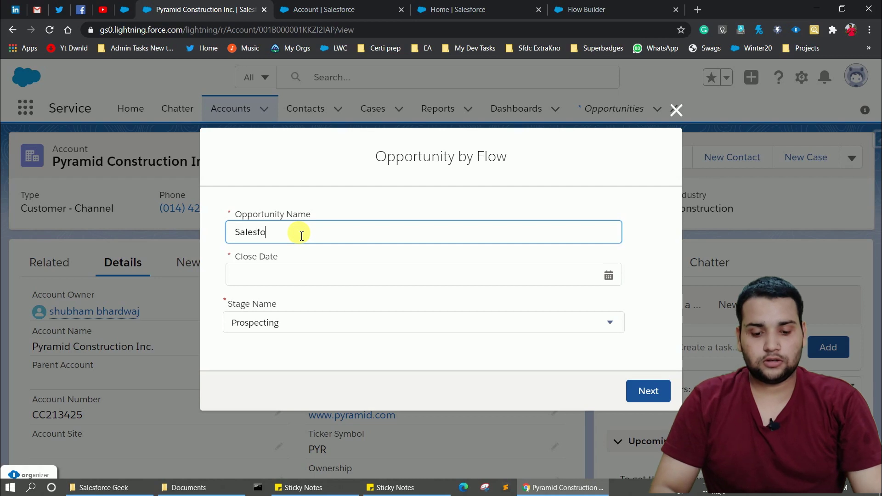
text(rcegeek)
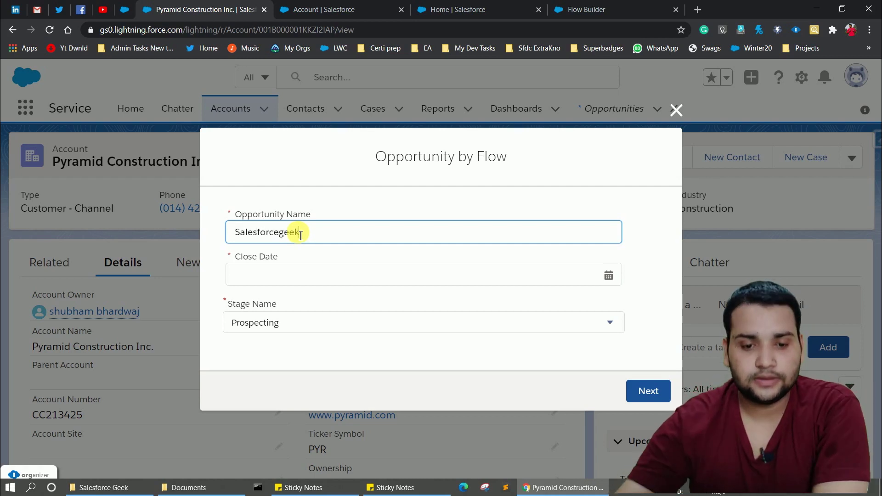
click(310, 276)
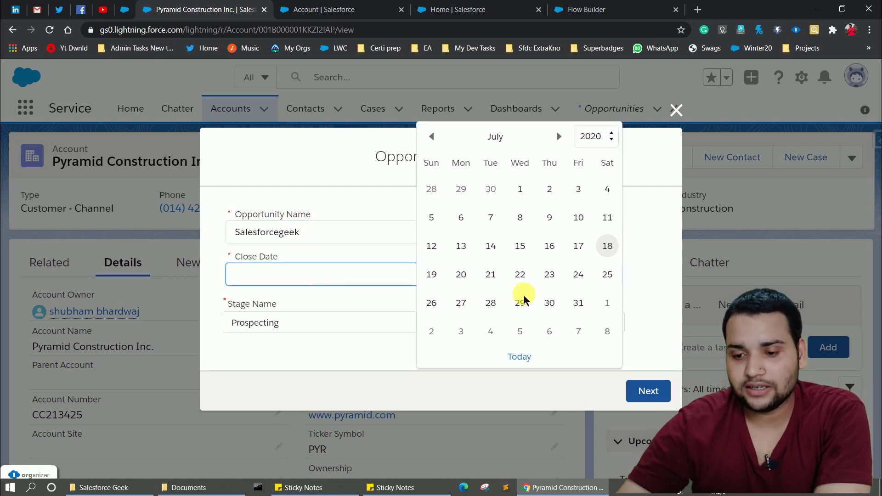
click(583, 303)
click(384, 323)
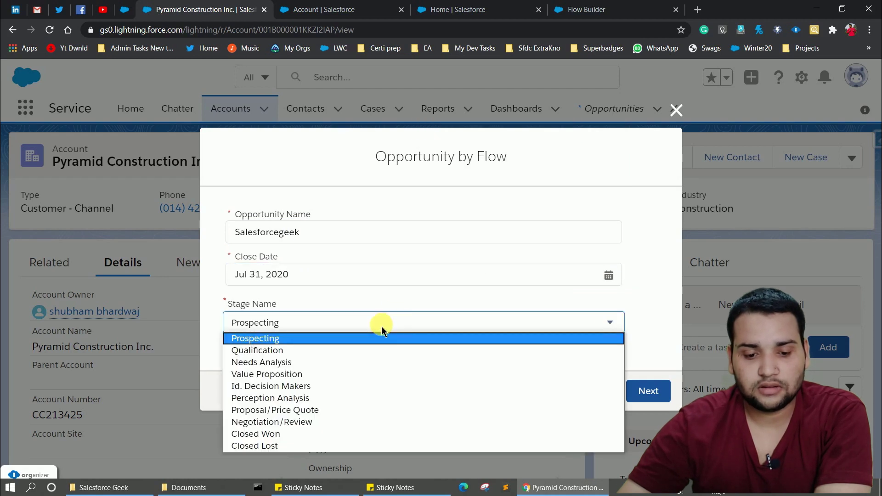
click(324, 422)
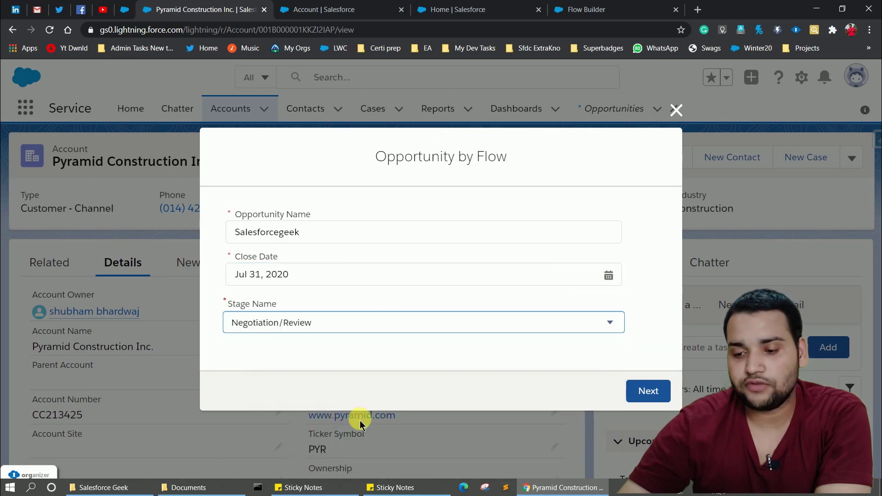
click(640, 399)
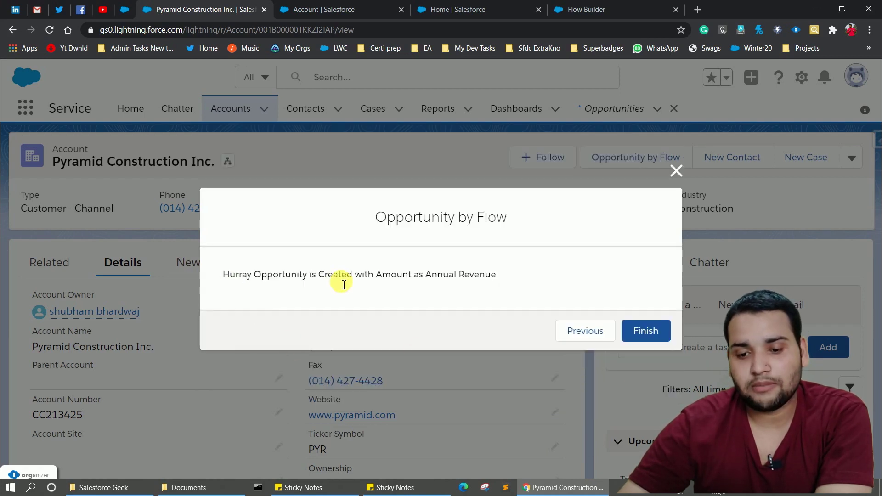
Step: Finish the Opportunity by Flow run and review the opportunities related to the Pyramid Construction Inc. account
click(662, 334)
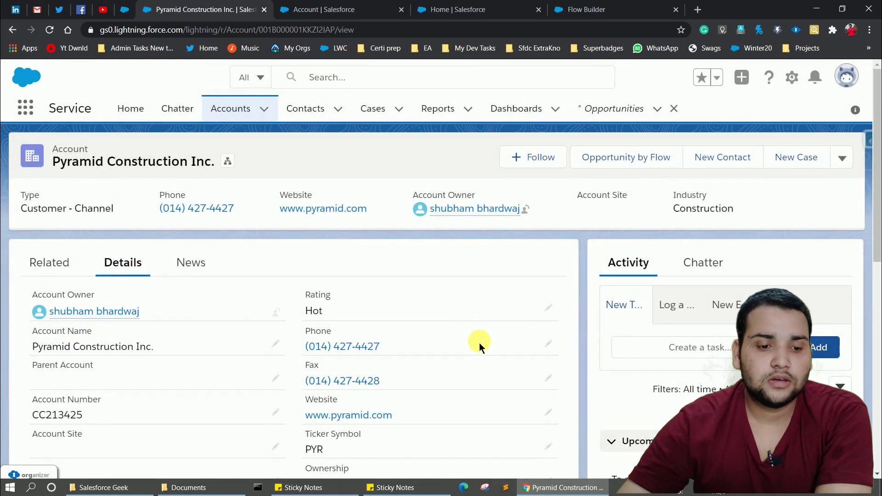
click(46, 265)
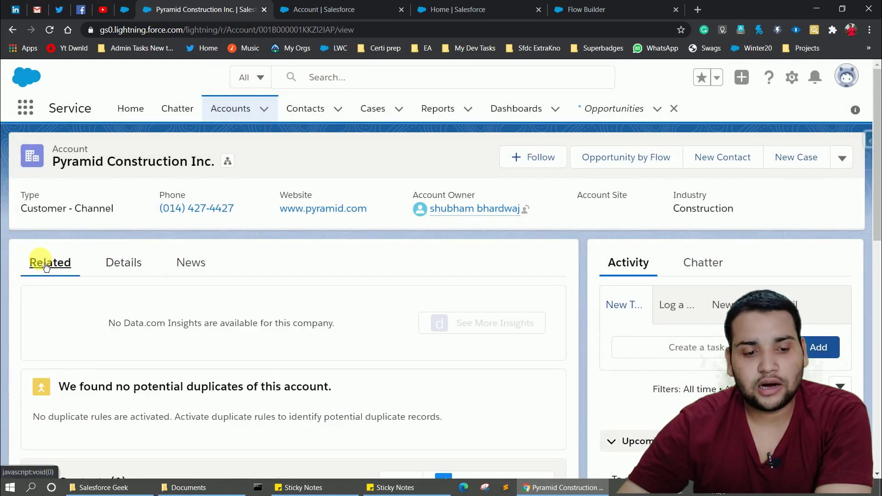
scroll(156, 282, down, 4)
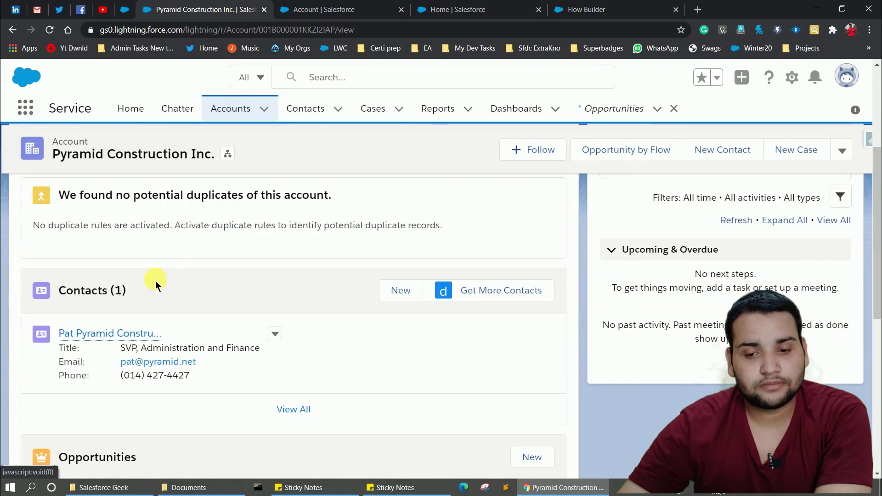
scroll(136, 386, down, 4)
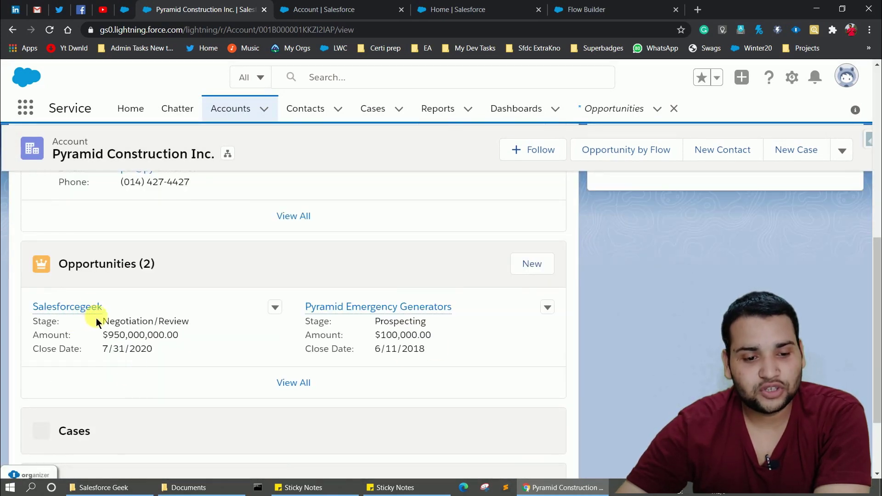
Step: Open the related Salesforcegeek opportunity and check its Amount against the account's annual revenue
mouse_move(93, 316)
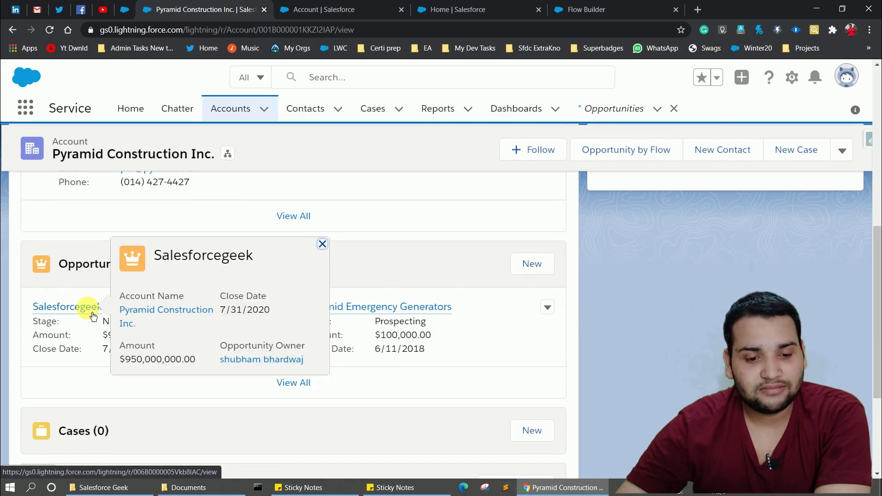
click(85, 309)
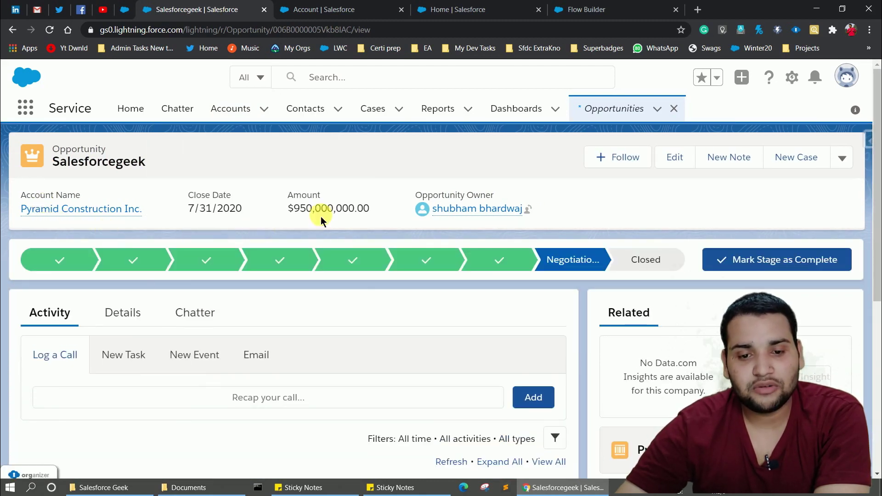
drag(367, 209, 287, 222)
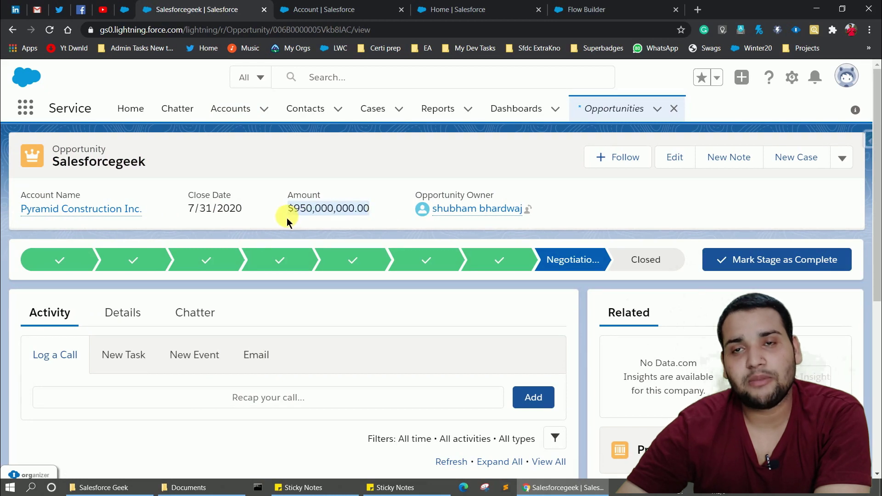